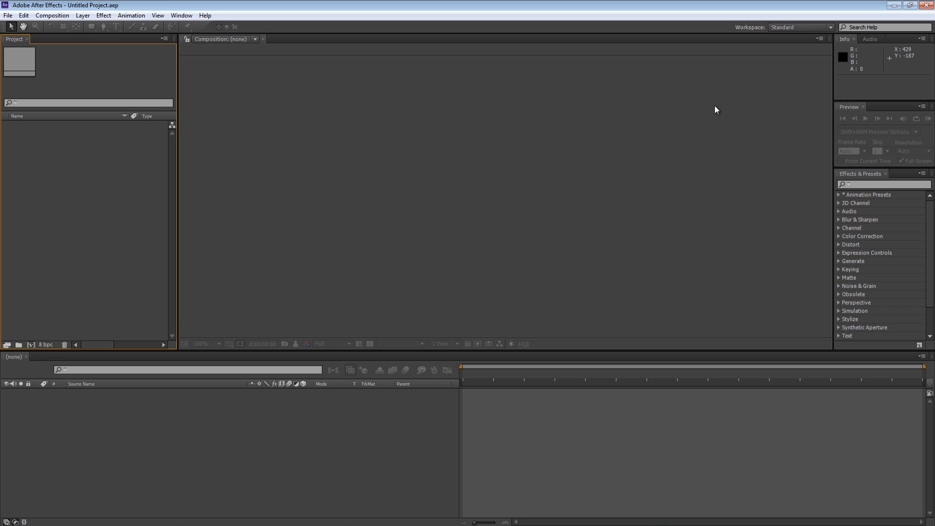
Step: Look over the Project, Composition, Timeline, Info, Audio and Preview areas of the workspace
{"action": "left_click", "coordinate": [411, 145]}
{"action": "left_click", "coordinate": [100, 215]}
{"action": "left_click", "coordinate": [437, 124]}
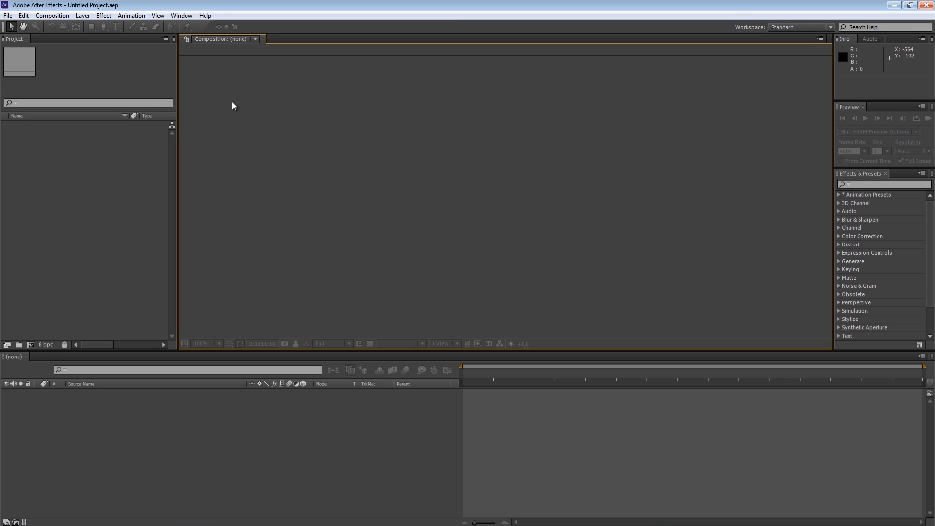
{"action": "left_click", "coordinate": [385, 433]}
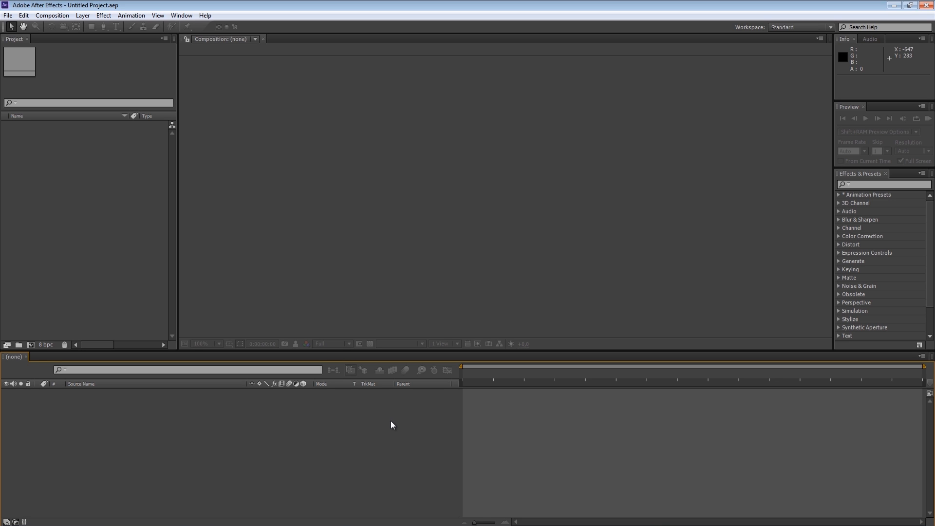
{"action": "left_click", "coordinate": [864, 65]}
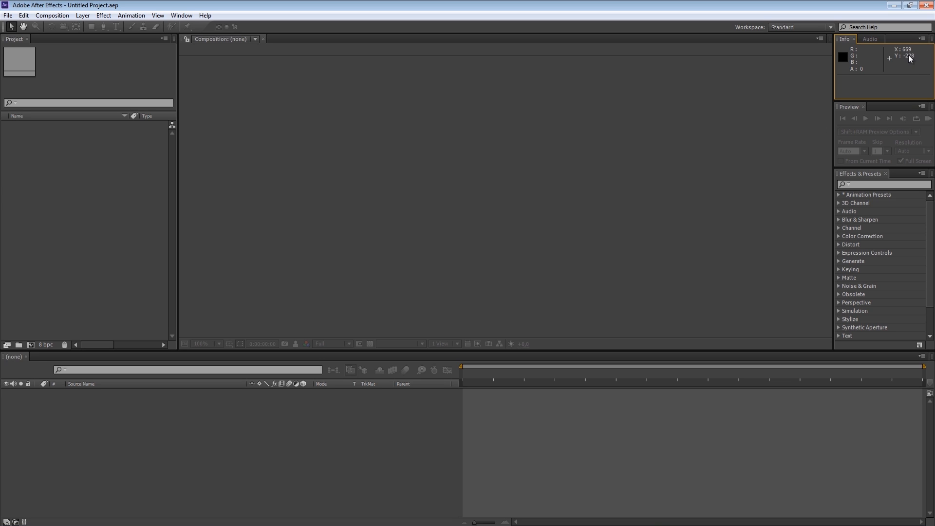
{"action": "left_click", "coordinate": [866, 38]}
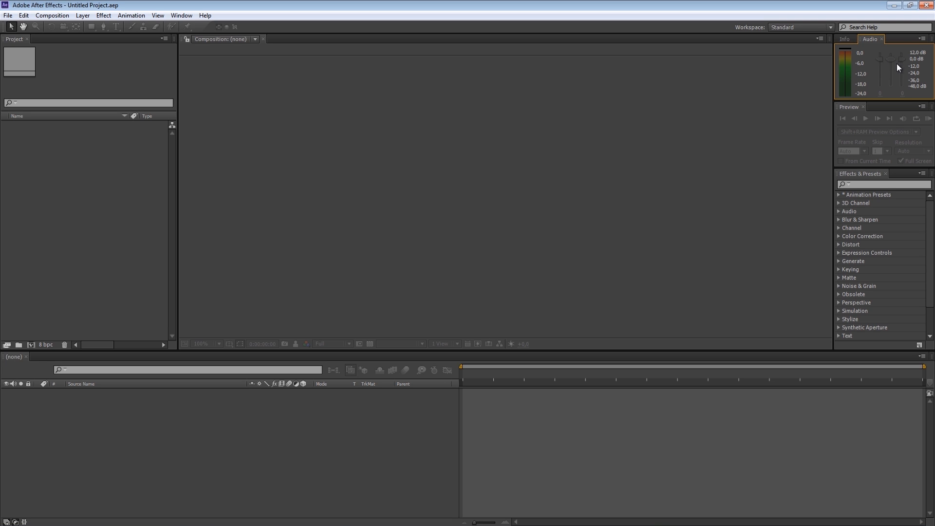
{"action": "left_click", "coordinate": [838, 135]}
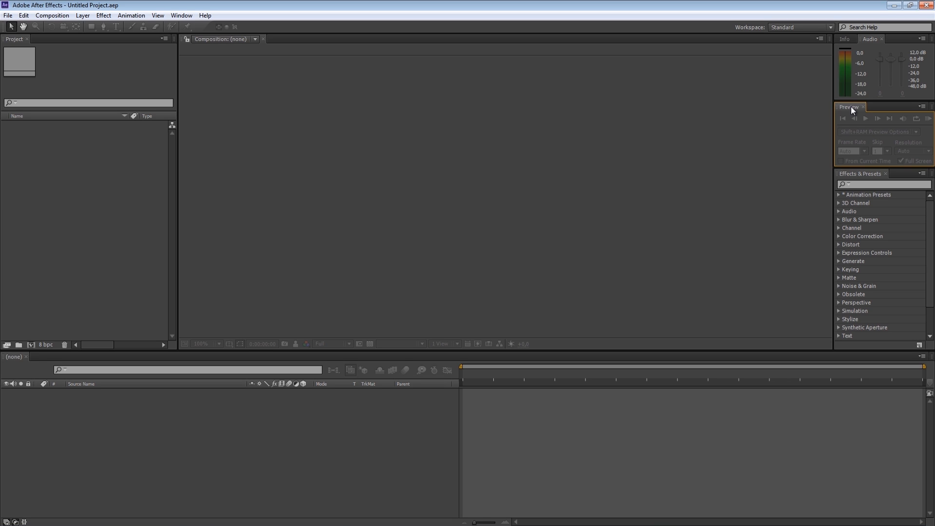
Step: Search the effects and presets for "fill" and clear the search again
{"action": "left_click", "coordinate": [849, 174]}
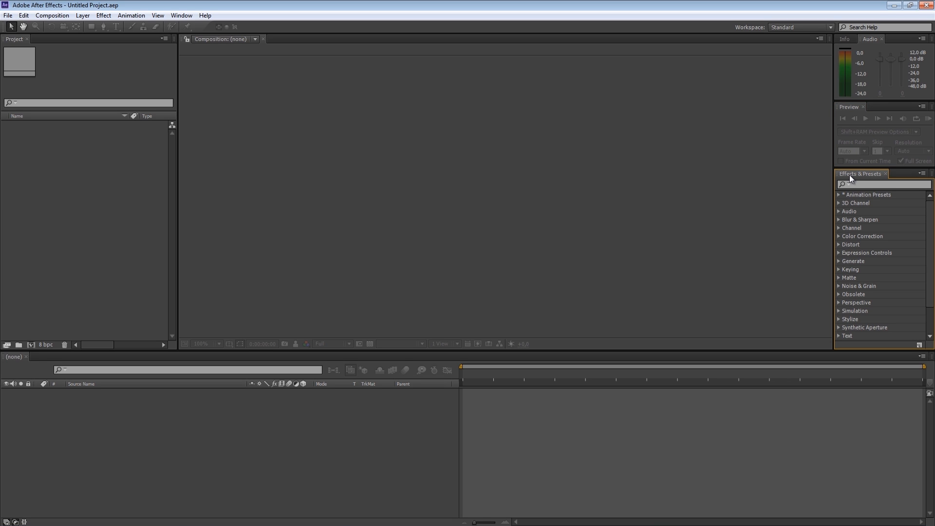
{"action": "left_click", "coordinate": [875, 184]}
{"action": "type", "text": "fill"}
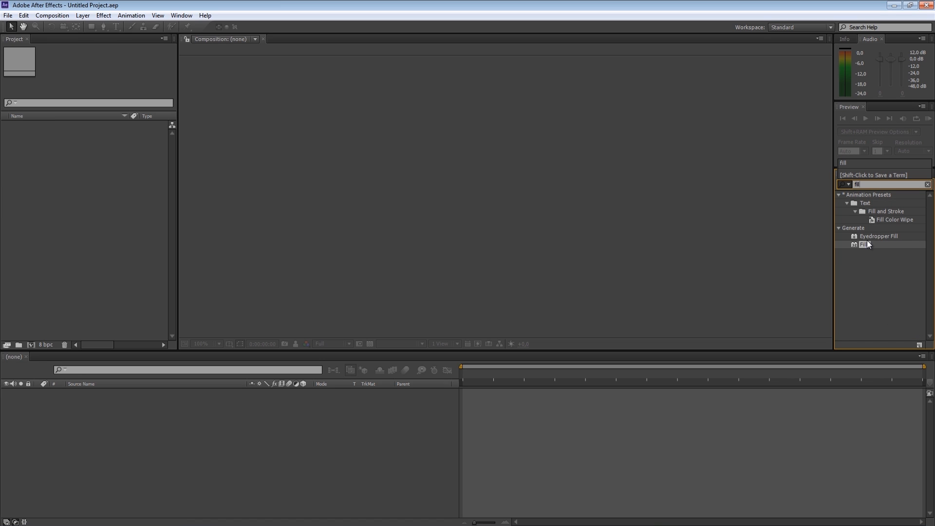
{"action": "key", "text": "BackSpace"}
{"action": "key", "text": "BackSpace"}
{"action": "key", "text": "BackSpace"}
{"action": "key", "text": "BackSpace"}
Step: Browse the Audio and Channel effect categories, and look through the full list of effect groups
{"action": "left_click", "coordinate": [838, 212]}
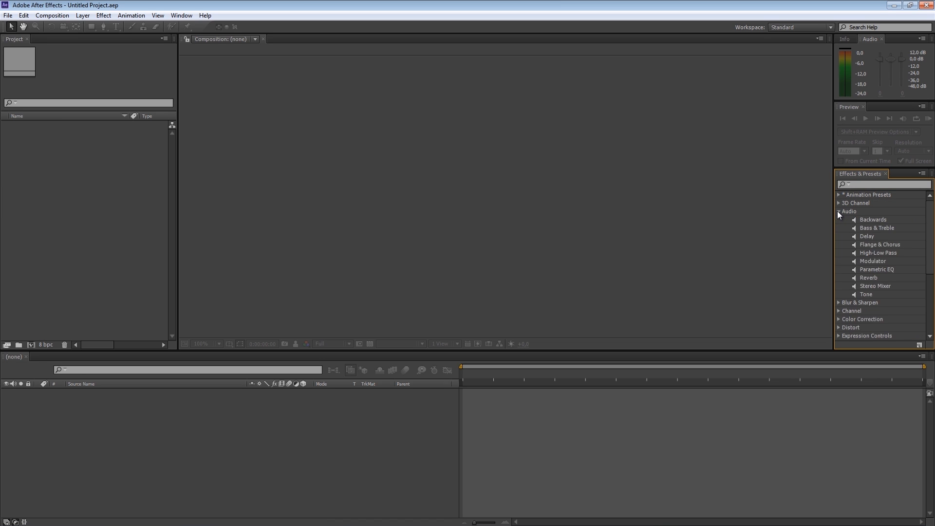
{"action": "left_click", "coordinate": [838, 212]}
{"action": "left_click", "coordinate": [840, 228]}
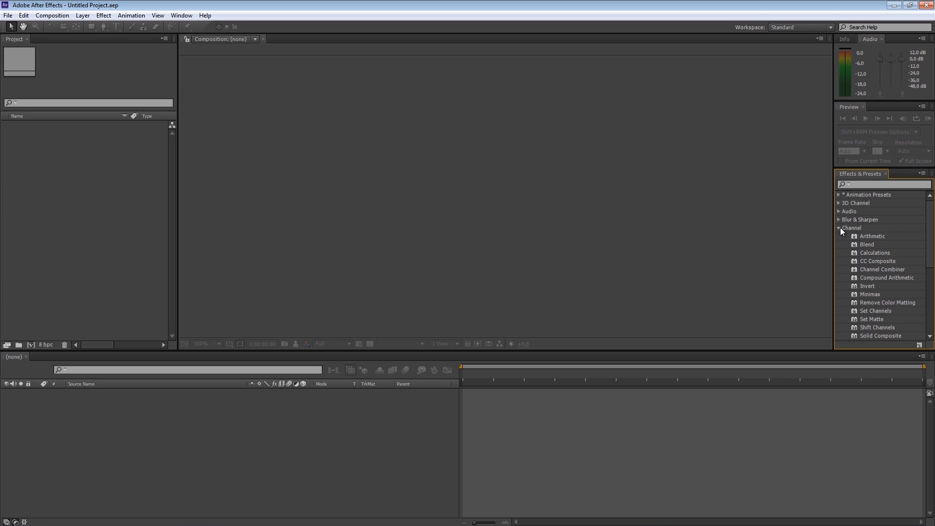
{"action": "left_click", "coordinate": [840, 227]}
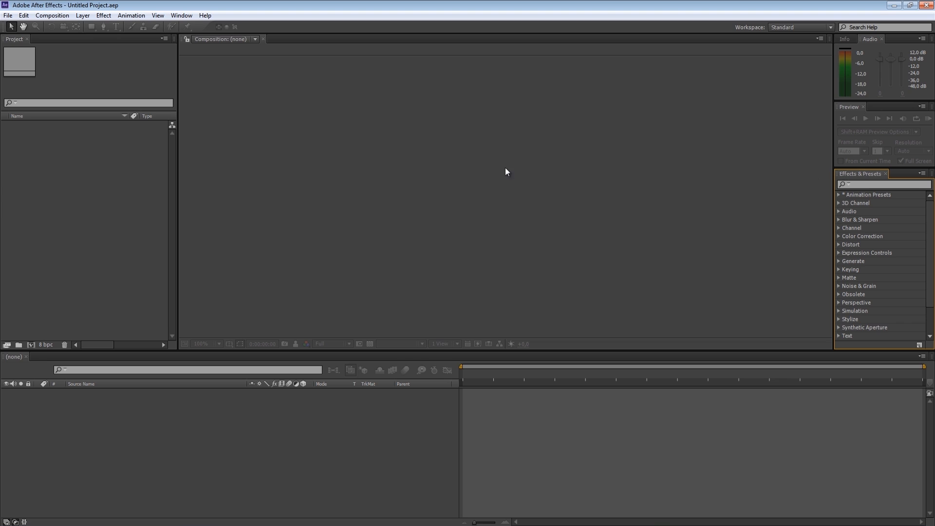
{"action": "left_click", "coordinate": [103, 15]}
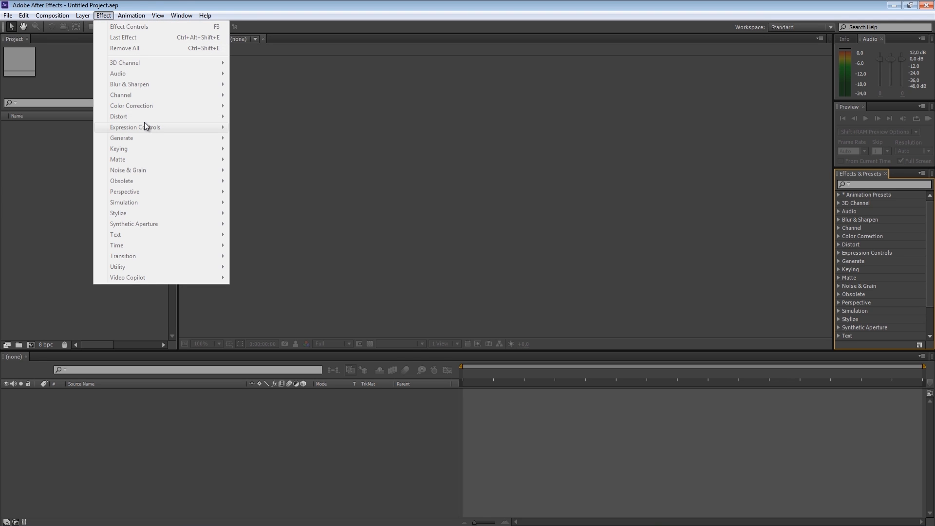
{"action": "left_click", "coordinate": [279, 205]}
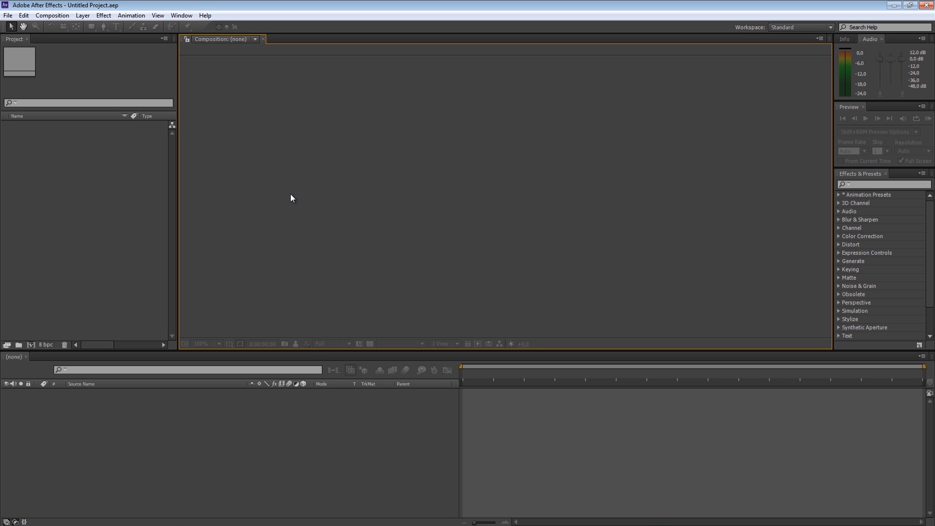
{"action": "left_click", "coordinate": [46, 17]}
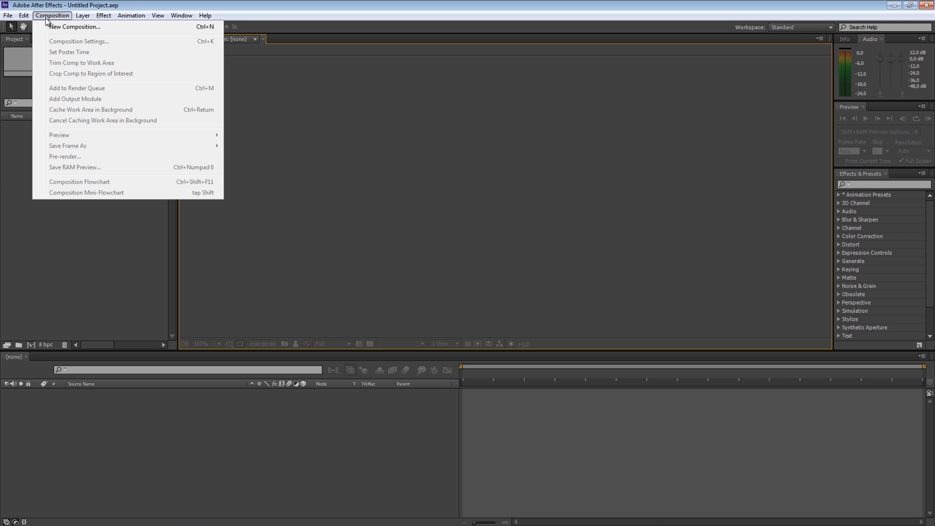
{"action": "left_click", "coordinate": [55, 26]}
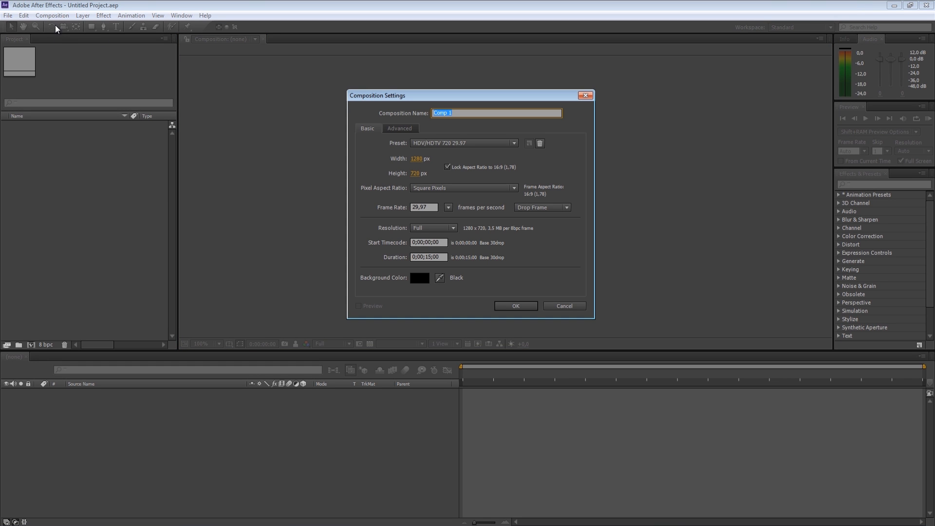
{"action": "key", "text": "Escape"}
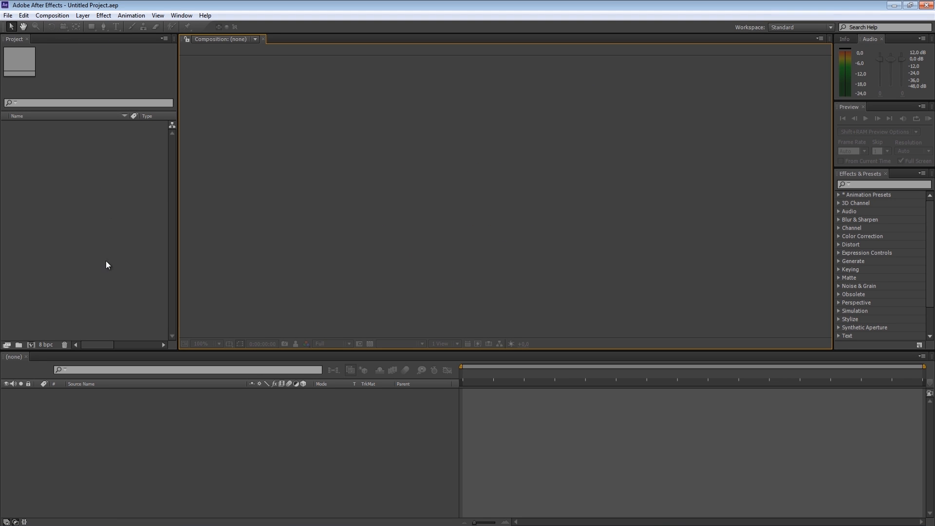
Step: Start a new composition named Render, using the HDV/HDTV 720 29.97 preset
{"action": "left_click", "coordinate": [30, 345]}
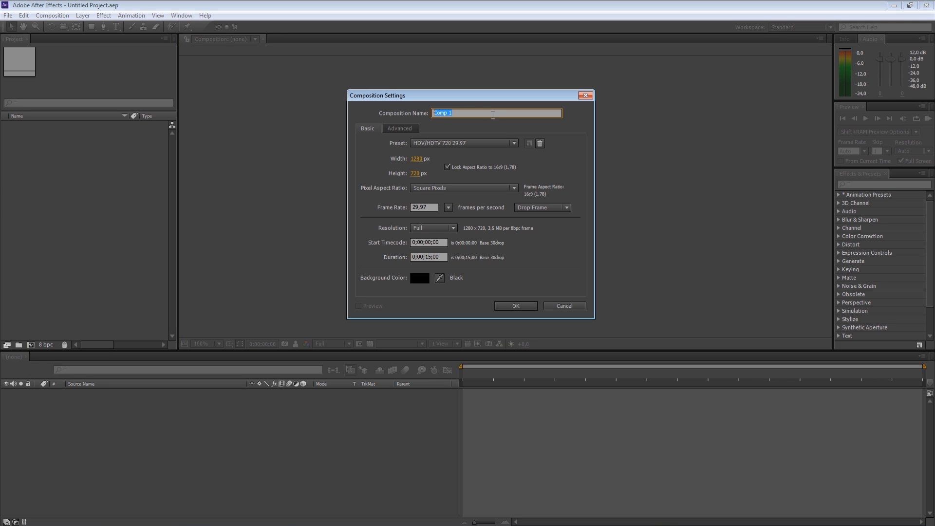
{"action": "type", "text": "Rende"}
{"action": "left_click", "coordinate": [425, 143]}
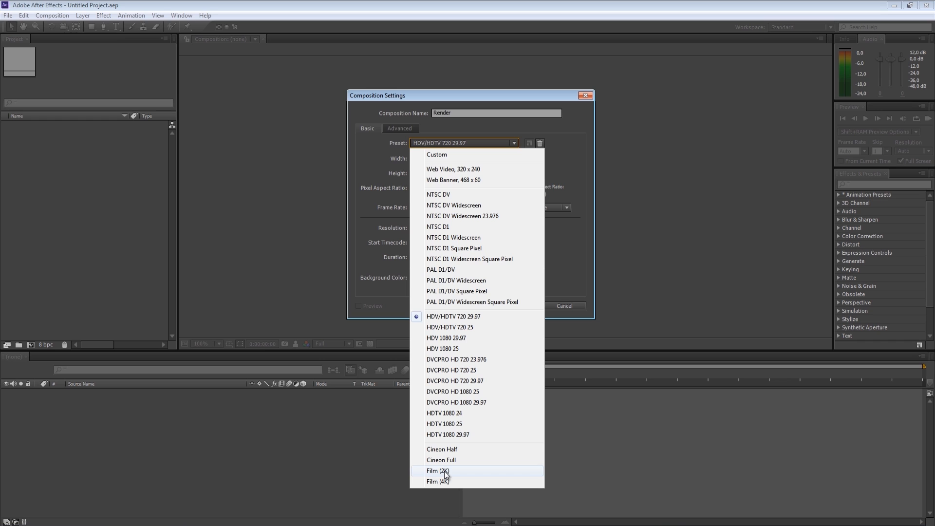
{"action": "left_click", "coordinate": [458, 321]}
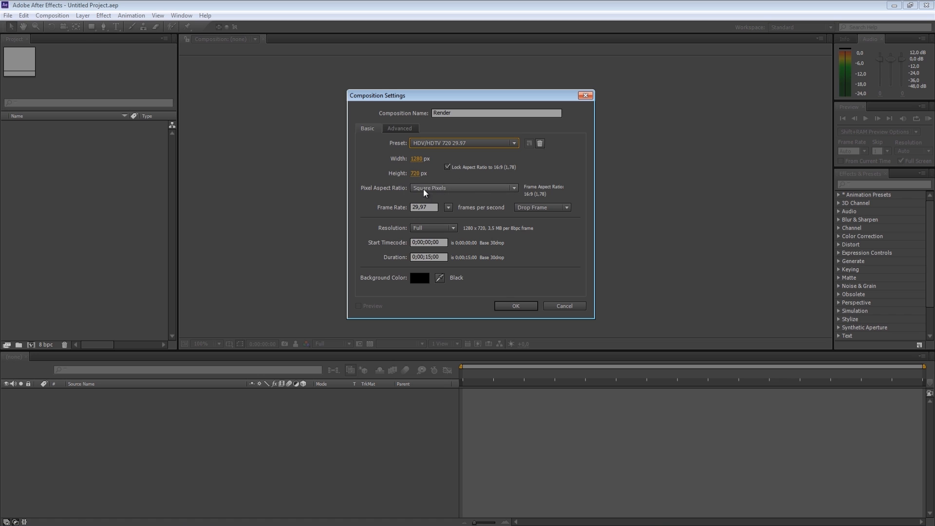
Step: Try the NTSC DV and DVCPRO HD 720 23.976 presets for the Render composition, returning to HDV/HDTV 720 29.97 after each
{"action": "left_click", "coordinate": [452, 142]}
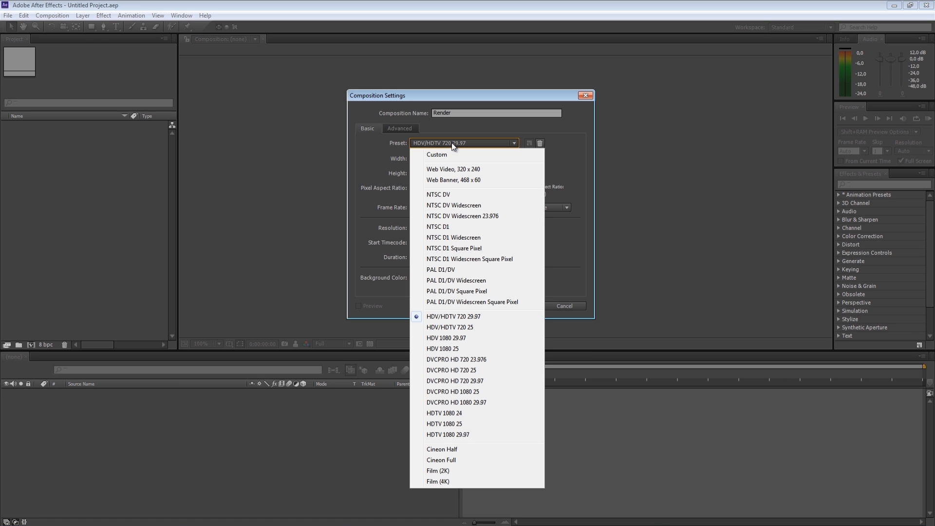
{"action": "left_click", "coordinate": [452, 195]}
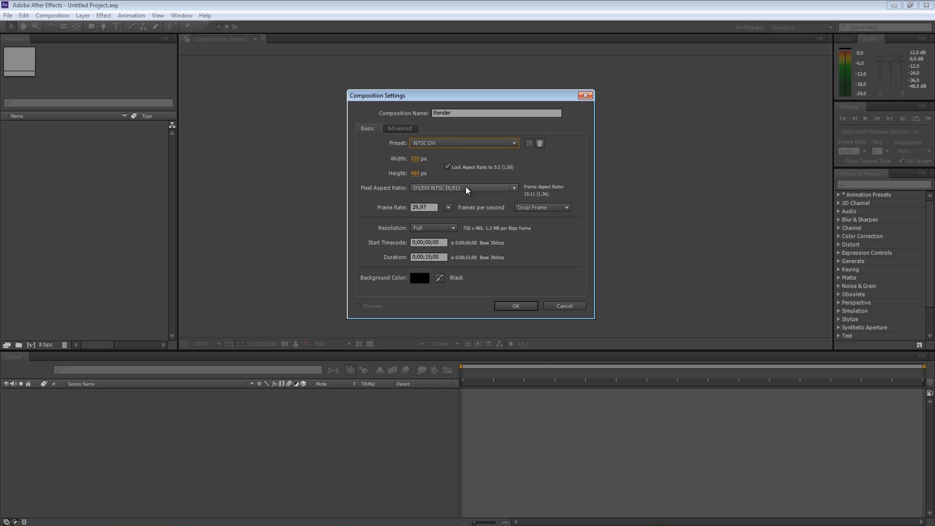
{"action": "left_click", "coordinate": [446, 143]}
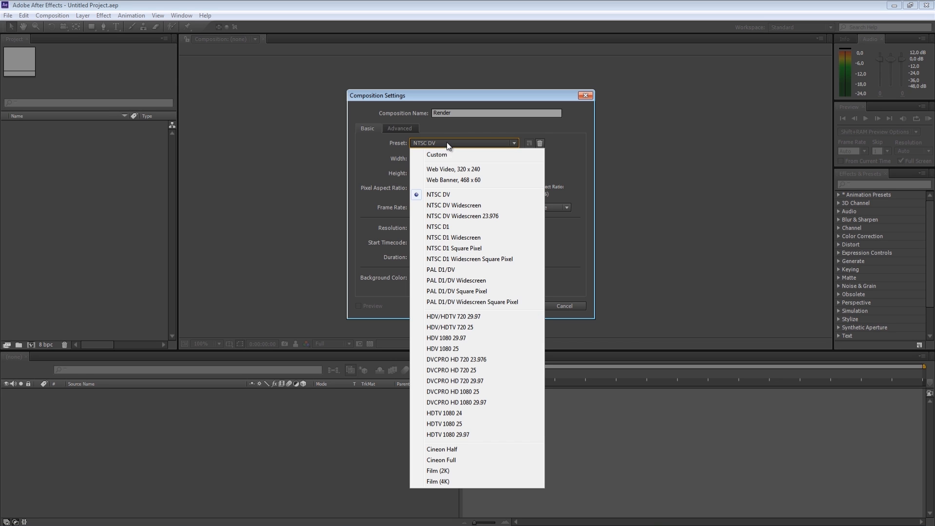
{"action": "left_click", "coordinate": [471, 317]}
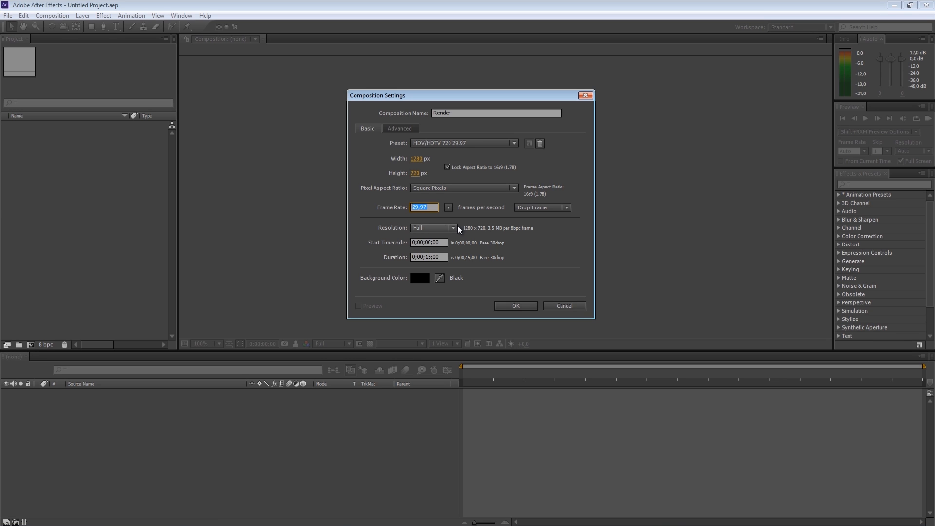
{"action": "left_click", "coordinate": [441, 144]}
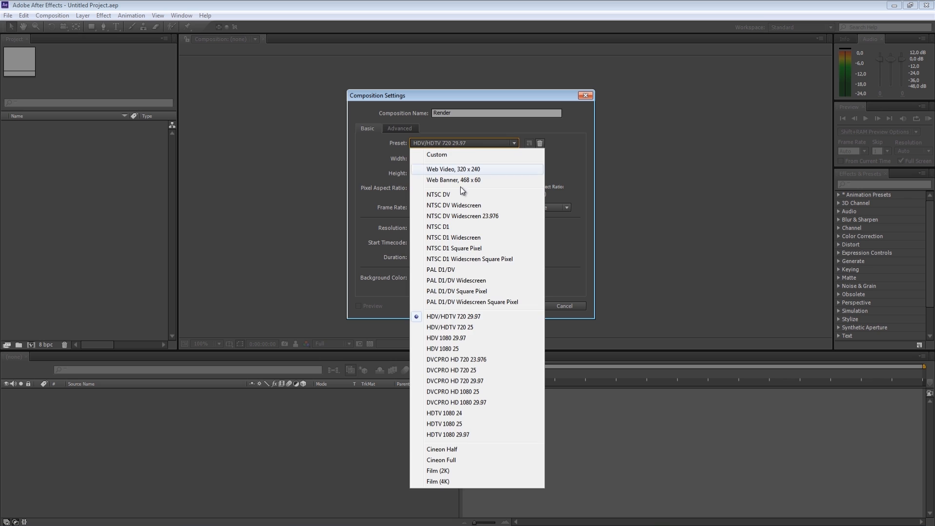
{"action": "left_click", "coordinate": [468, 359]}
{"action": "left_click", "coordinate": [454, 143]}
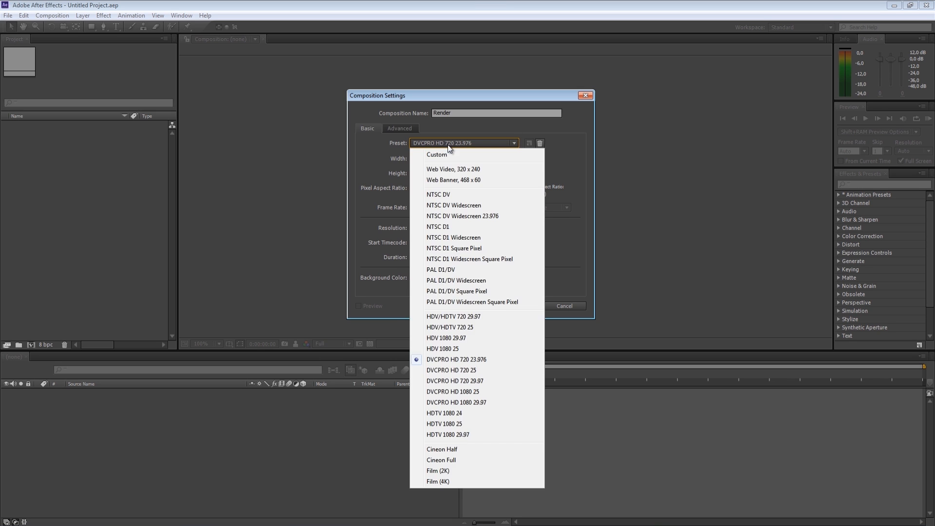
{"action": "left_click", "coordinate": [460, 317]}
Step: Try a frame rate of 24 for the composition and return it to 29.97 frames per second
{"action": "left_click", "coordinate": [380, 208]}
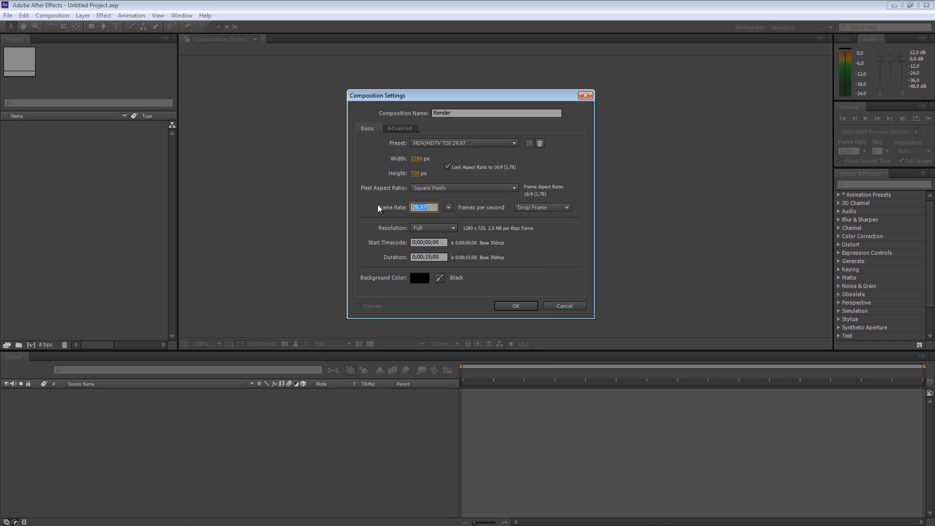
{"action": "type", "text": "24"}
{"action": "left_click", "coordinate": [448, 208]}
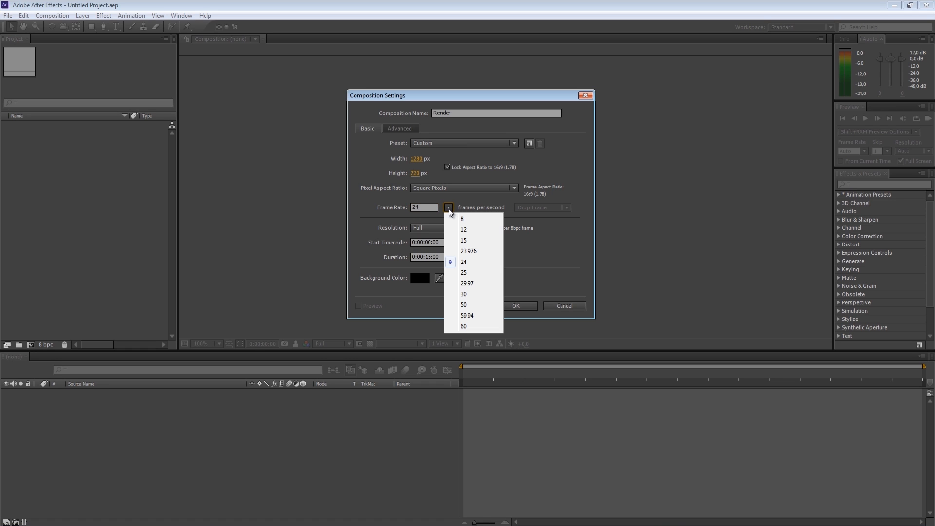
{"action": "left_click", "coordinate": [467, 284]}
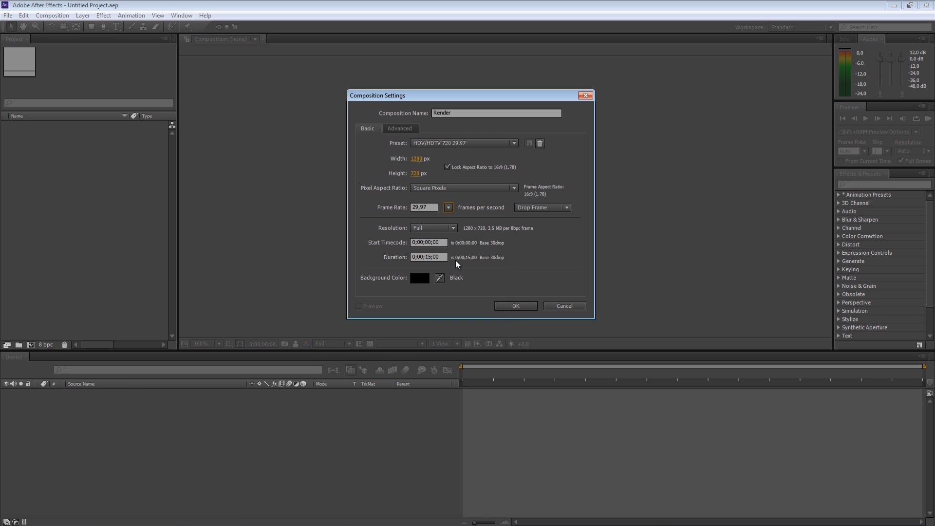
Step: Switch the Render composition to the HDTV 1080 29.97 preset and set its resolution to Half
{"action": "left_click", "coordinate": [450, 233]}
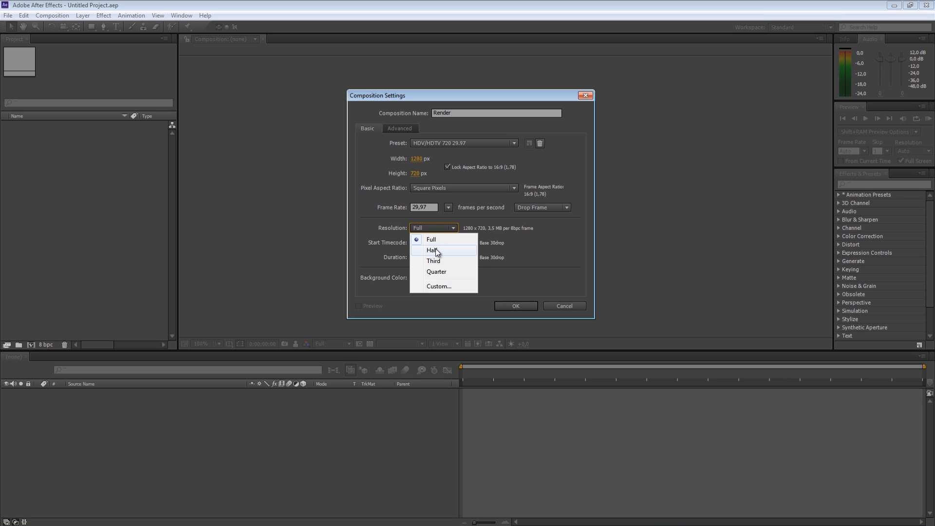
{"action": "left_click", "coordinate": [421, 229]}
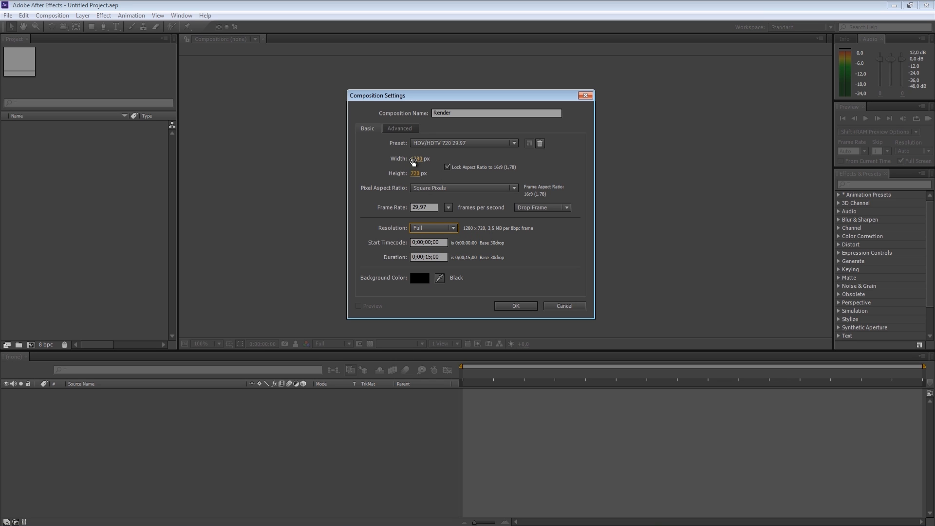
{"action": "left_click", "coordinate": [437, 143]}
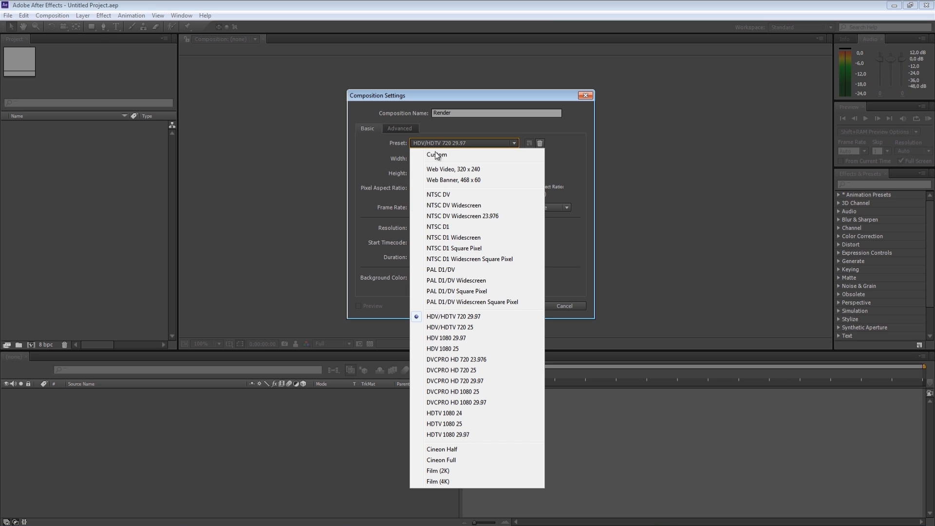
{"action": "left_click", "coordinate": [457, 435]}
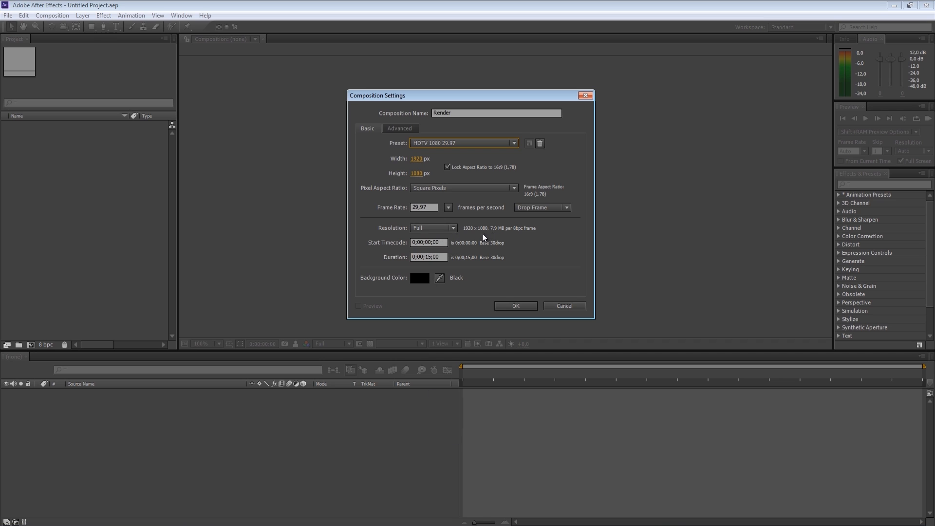
{"action": "left_click", "coordinate": [436, 229]}
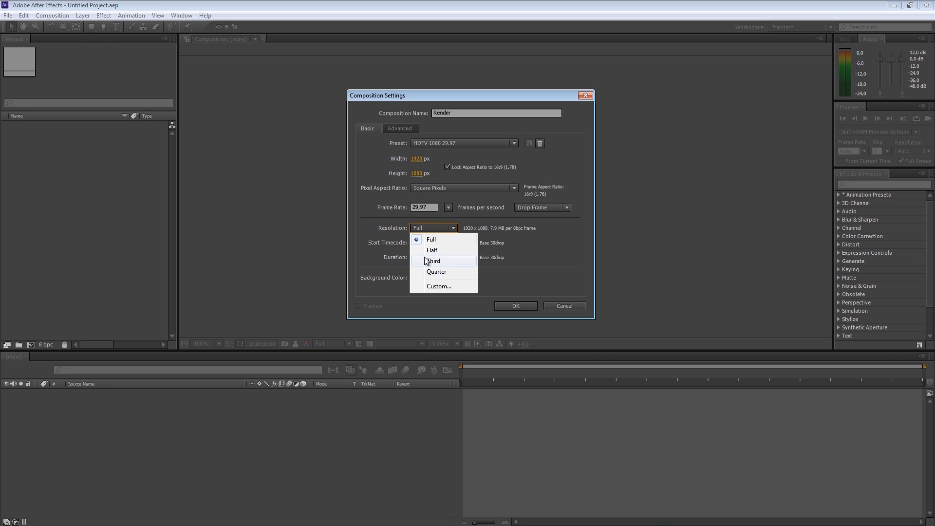
{"action": "left_click", "coordinate": [438, 250]}
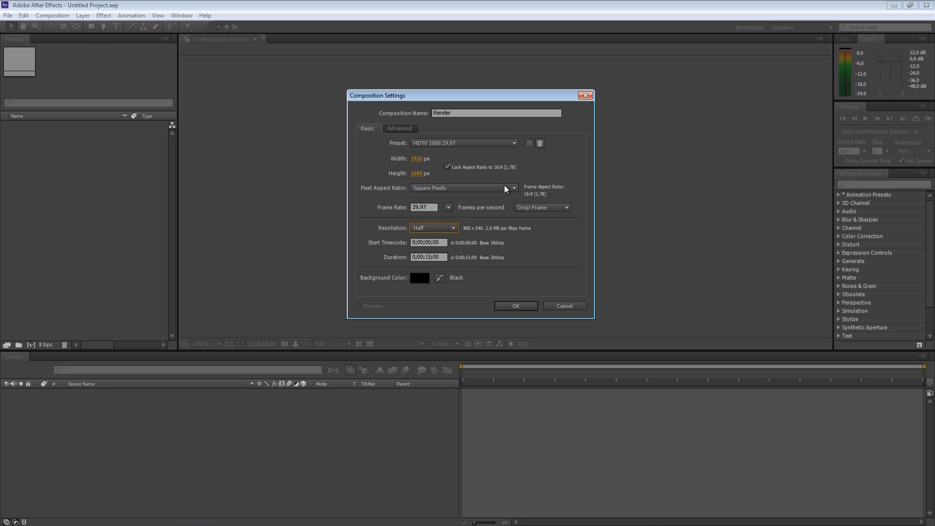
Step: Return the Render composition to the HDV/HDTV 720 29.97 preset
{"action": "left_click", "coordinate": [423, 142]}
{"action": "left_click", "coordinate": [423, 141]}
{"action": "left_click", "coordinate": [423, 142]}
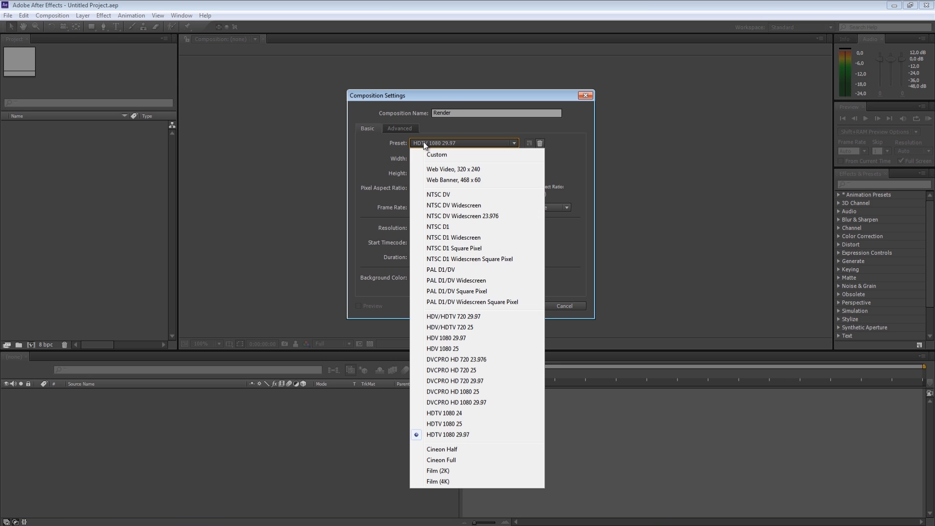
{"action": "left_click", "coordinate": [448, 316]}
Step: Try a custom resolution for the Render composition by editing its horizontal and vertical pixel intervals
{"action": "left_click", "coordinate": [453, 227]}
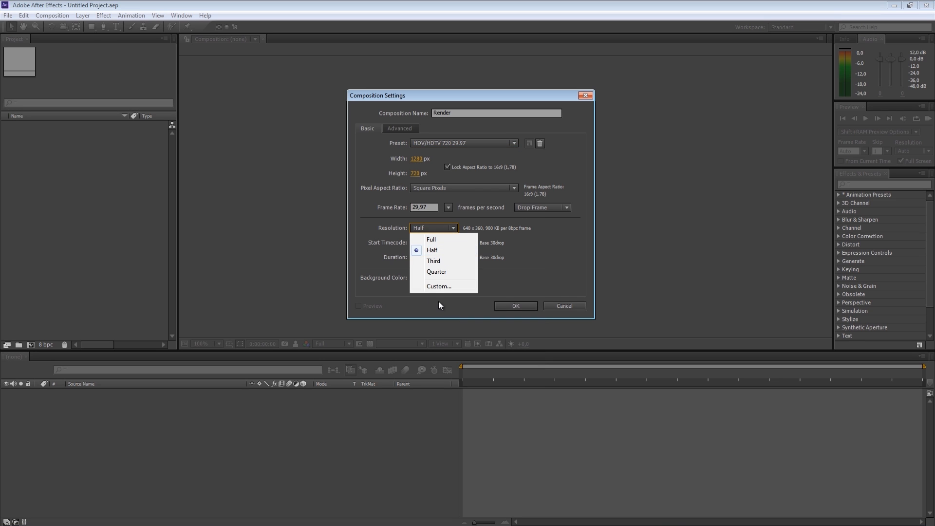
{"action": "left_click", "coordinate": [435, 286]}
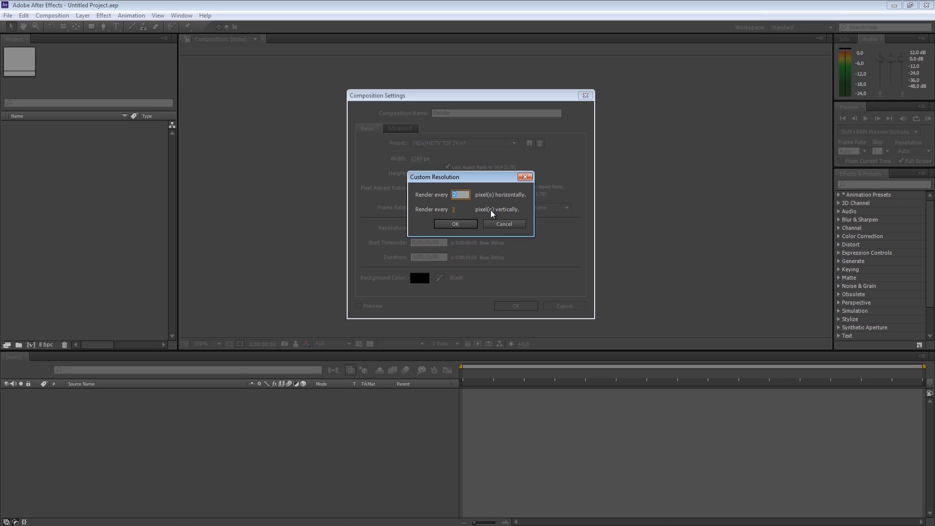
{"action": "left_click", "coordinate": [451, 194]}
{"action": "left_click", "coordinate": [453, 195]}
{"action": "left_click", "coordinate": [453, 209]}
{"action": "left_click", "coordinate": [462, 225]}
Step: Try a custom resolution rendering every 2 pixels horizontally and vertically, and set the resolution back to Full
{"action": "left_click", "coordinate": [441, 228]}
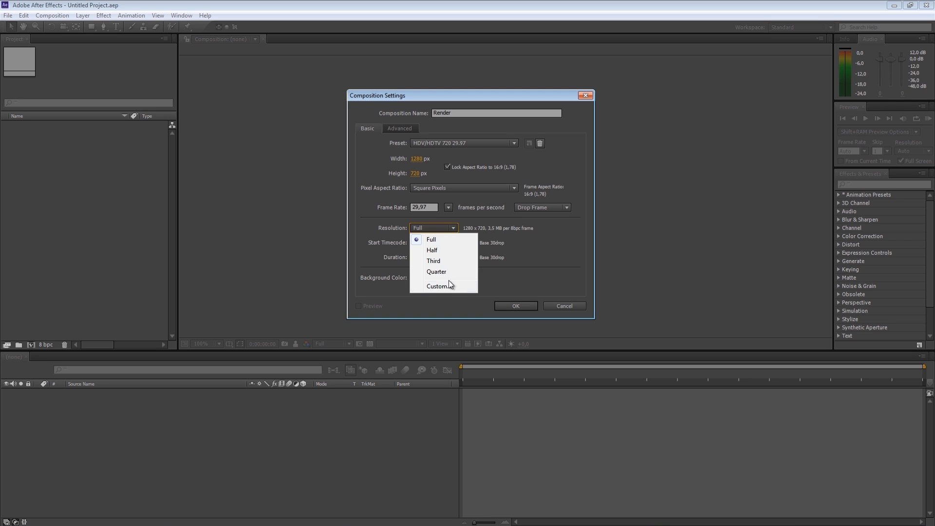
{"action": "left_click", "coordinate": [450, 286]}
{"action": "type", "text": "2"}
{"action": "left_click", "coordinate": [453, 209]}
{"action": "type", "text": "2"}
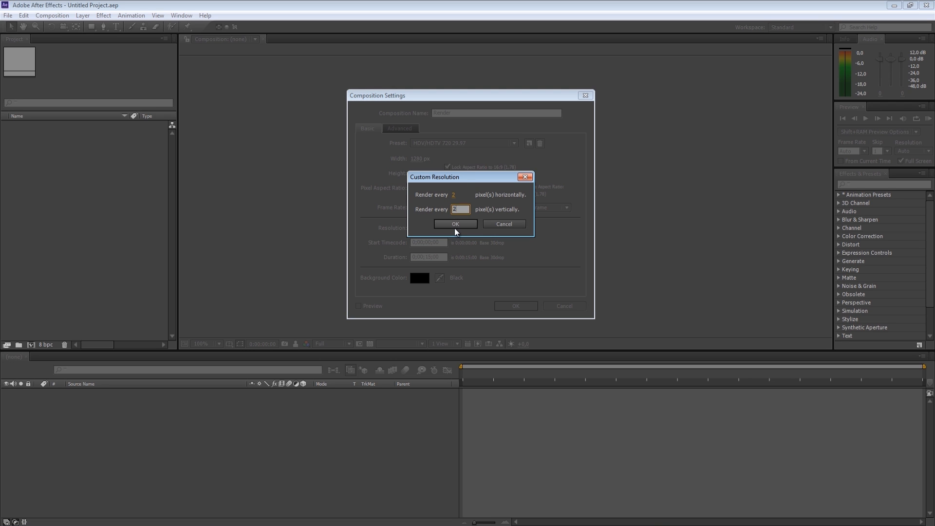
{"action": "left_click", "coordinate": [455, 226]}
{"action": "left_click", "coordinate": [445, 229]}
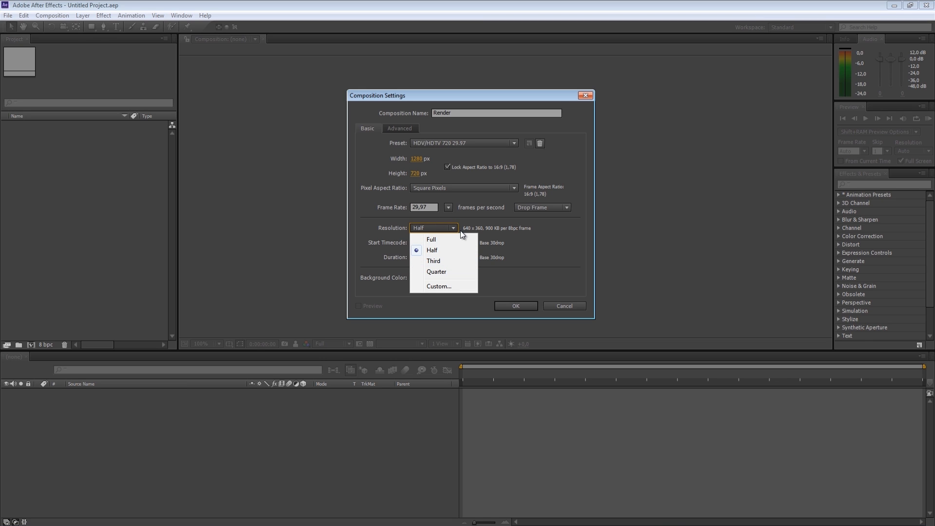
{"action": "left_click", "coordinate": [436, 239]}
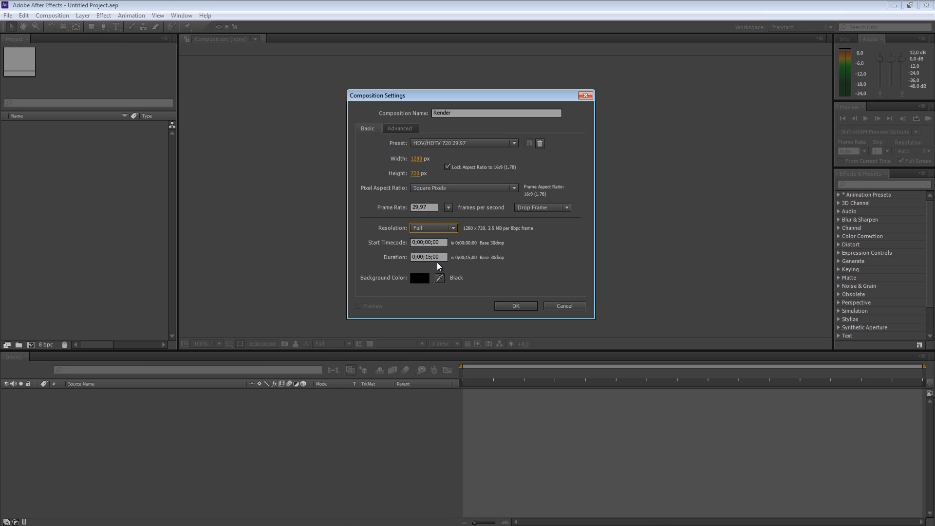
Step: Examine the start timecode and duration of the Render composition
{"action": "left_click", "coordinate": [445, 242]}
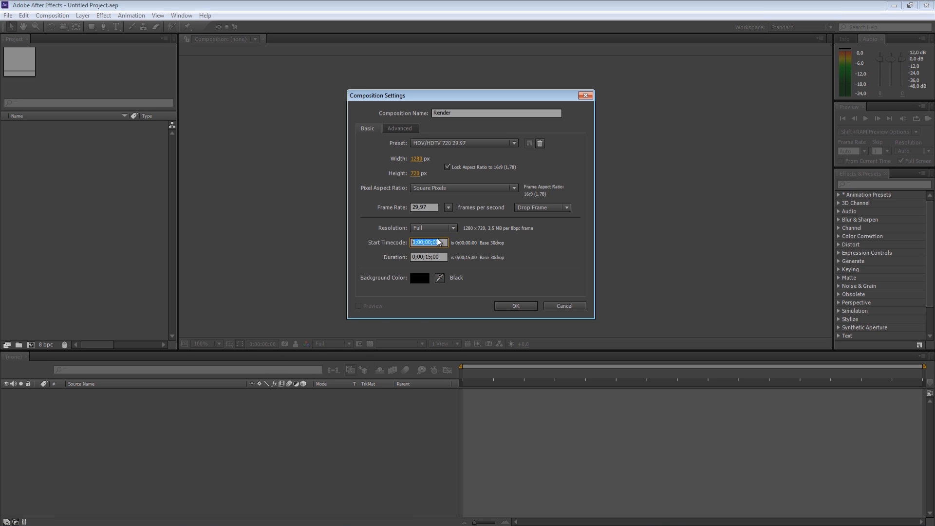
{"action": "left_click", "coordinate": [428, 243]}
{"action": "double_click", "coordinate": [442, 242]}
{"action": "left_click", "coordinate": [443, 257]}
{"action": "double_click", "coordinate": [429, 257]}
Step: Keep black (000000) as the background color and create the Render composition
{"action": "left_click", "coordinate": [416, 279]}
{"action": "left_click_drag", "start_coordinate": [728, 251], "coordinate": [783, 179]}
{"action": "left_click_drag", "start_coordinate": [742, 219], "coordinate": [631, 311]}
{"action": "left_click", "coordinate": [879, 155]}
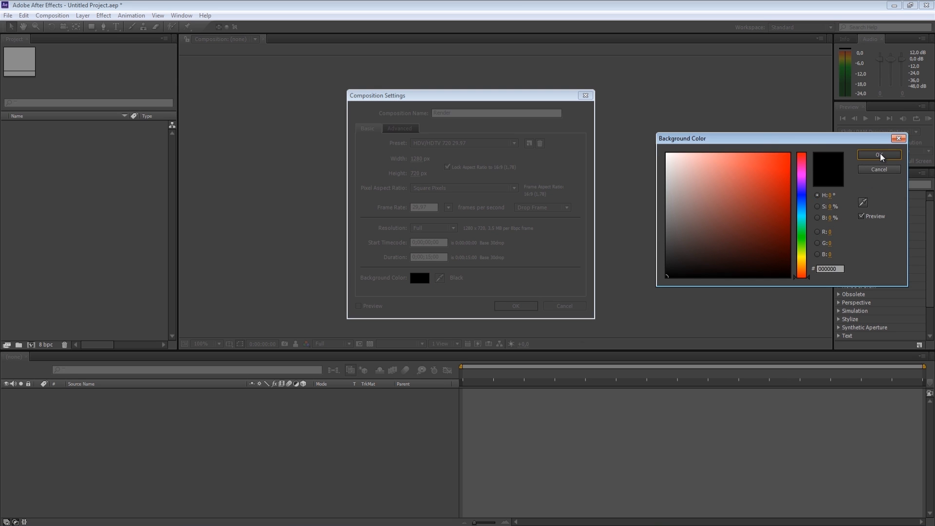
{"action": "left_click", "coordinate": [514, 306]}
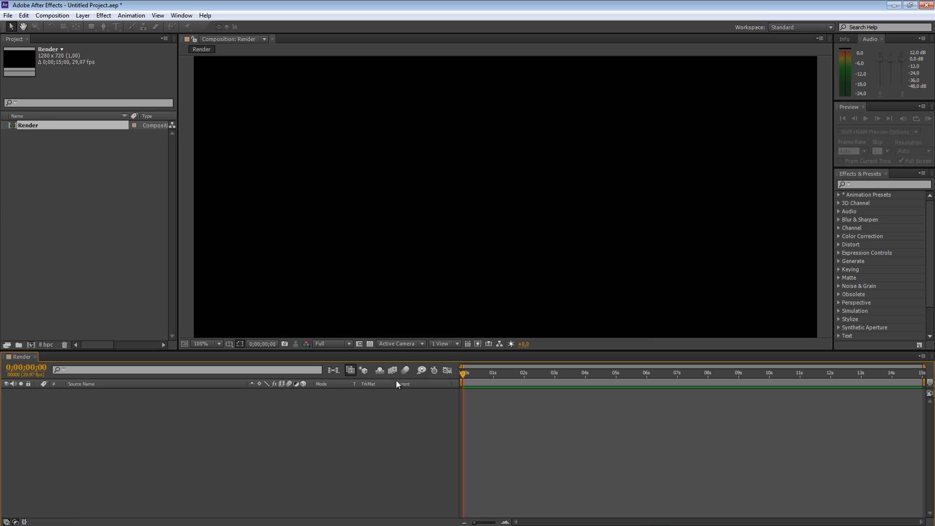
Step: Activate the project, timeline and composition viewer areas in turn to see where the new composition is shown
{"action": "left_click", "coordinate": [52, 182]}
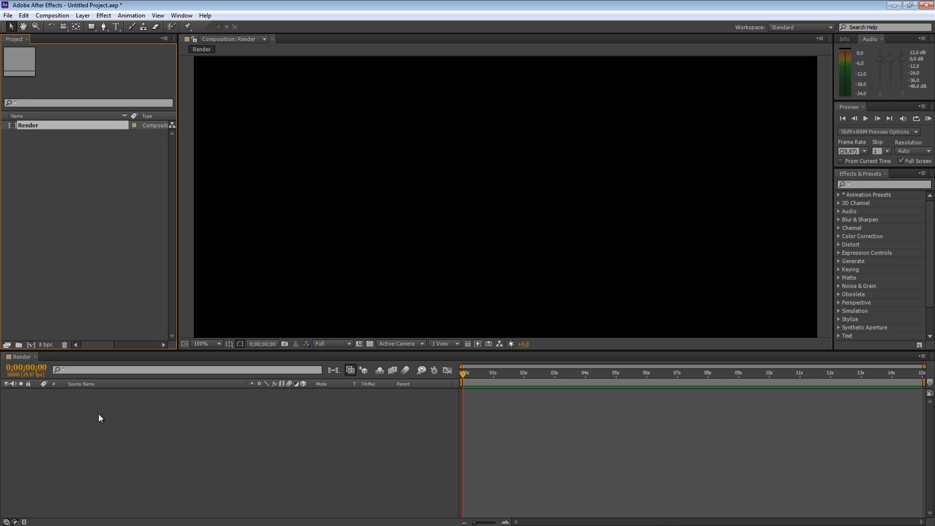
{"action": "left_click", "coordinate": [47, 412]}
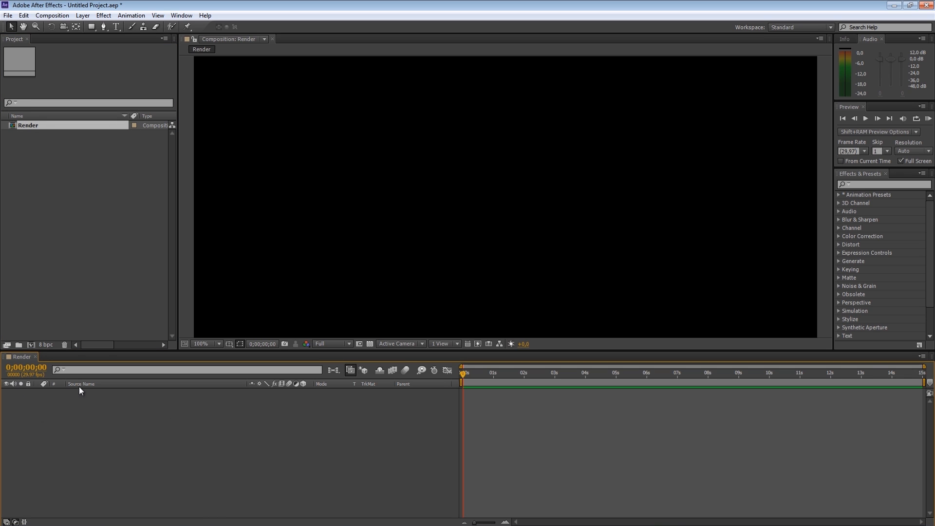
{"action": "left_click", "coordinate": [463, 216]}
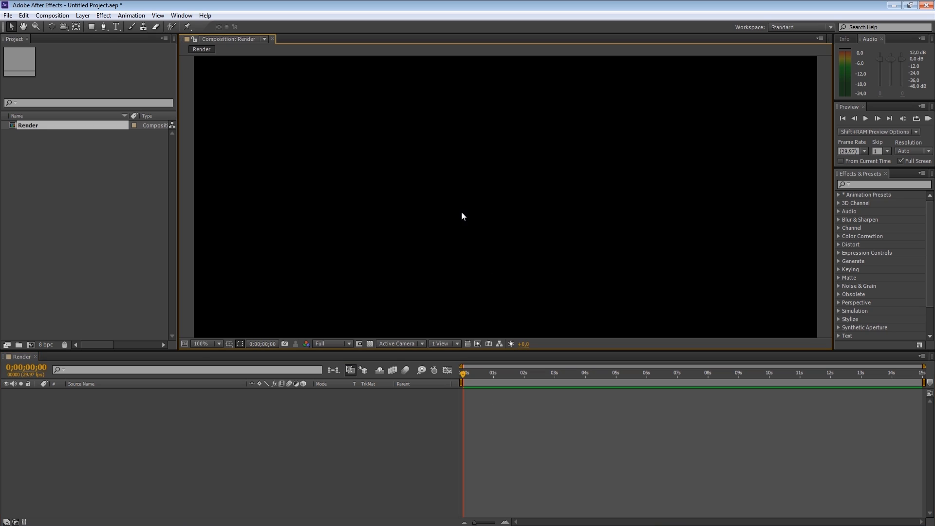
Step: Try different magnifications of the Render composition view, including 100%, and leave it at 50%
{"action": "left_click", "coordinate": [216, 344]}
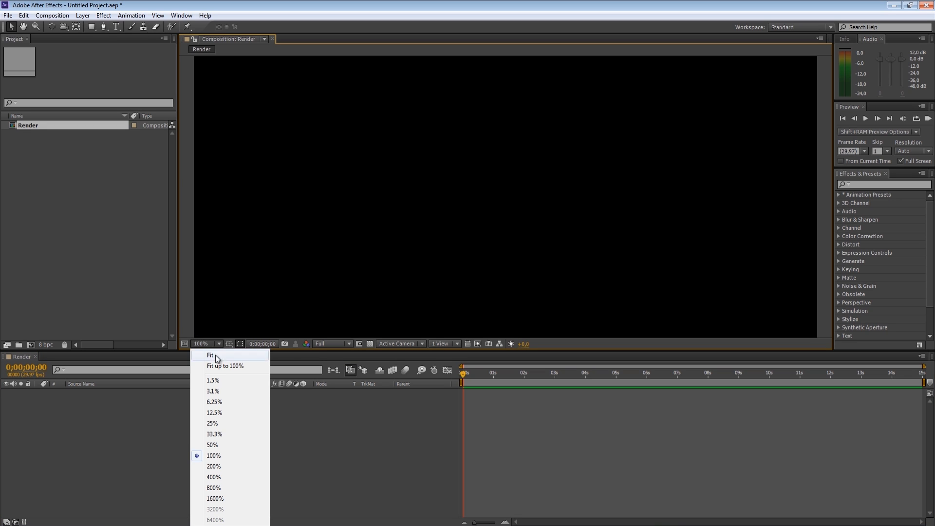
{"action": "left_click", "coordinate": [221, 444]}
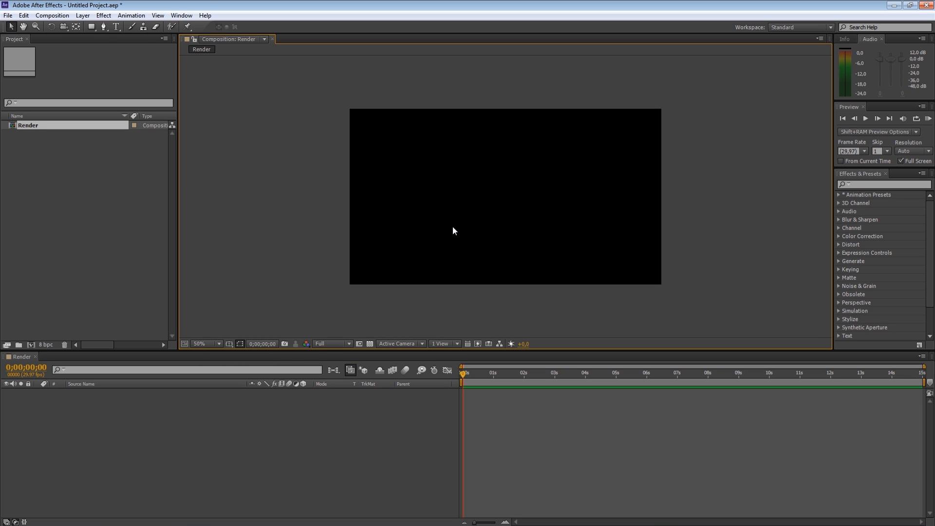
{"action": "scroll", "coordinate": [453, 227], "scroll_direction": "up", "scroll_amount": 1}
{"action": "scroll", "coordinate": [453, 227], "scroll_direction": "down", "scroll_amount": 2}
{"action": "scroll", "coordinate": [440, 220], "scroll_direction": "up", "scroll_amount": 2}
{"action": "scroll", "coordinate": [440, 220], "scroll_direction": "up", "scroll_amount": 1}
{"action": "scroll", "coordinate": [440, 219], "scroll_direction": "down", "scroll_amount": 2}
{"action": "left_click", "coordinate": [212, 346]}
{"action": "left_click", "coordinate": [229, 460]}
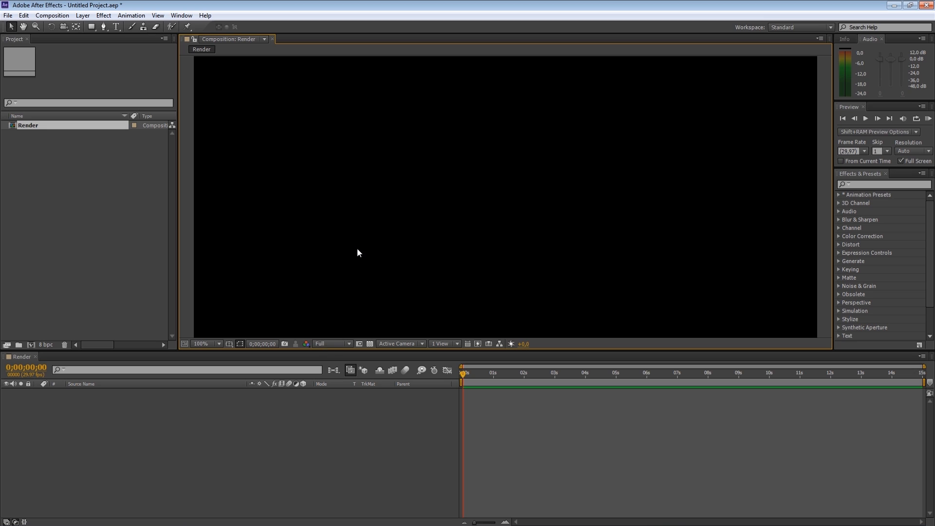
{"action": "scroll", "coordinate": [413, 256], "scroll_direction": "down", "scroll_amount": 1}
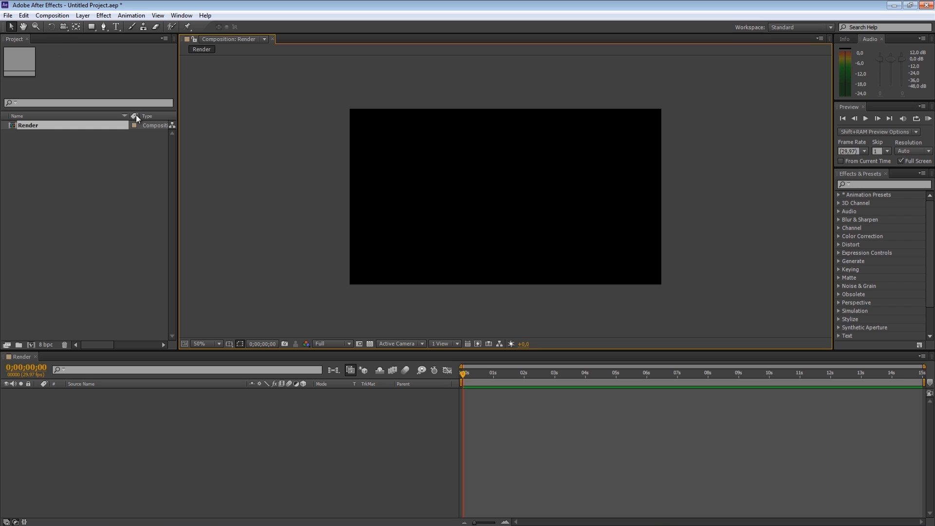
Step: Review the Render composition's settings twice, closing them without changes
{"action": "left_click", "coordinate": [53, 15]}
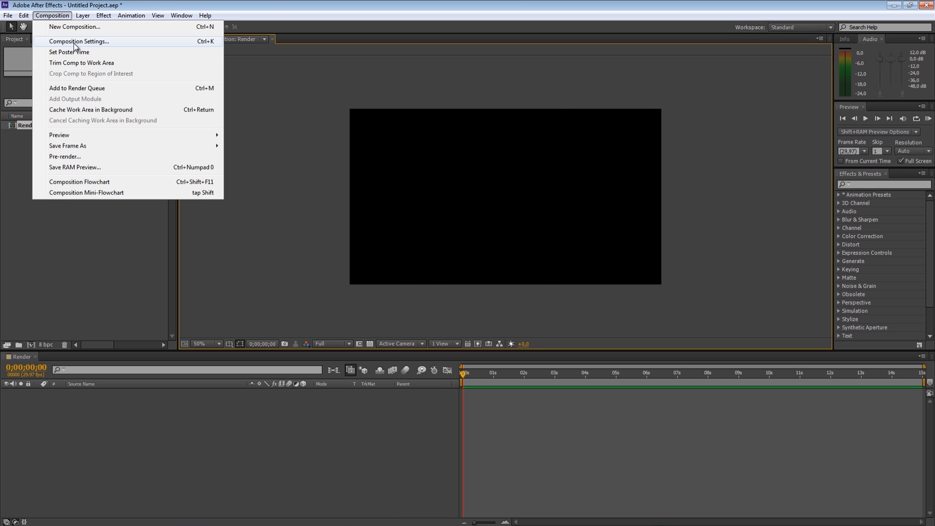
{"action": "left_click", "coordinate": [75, 43]}
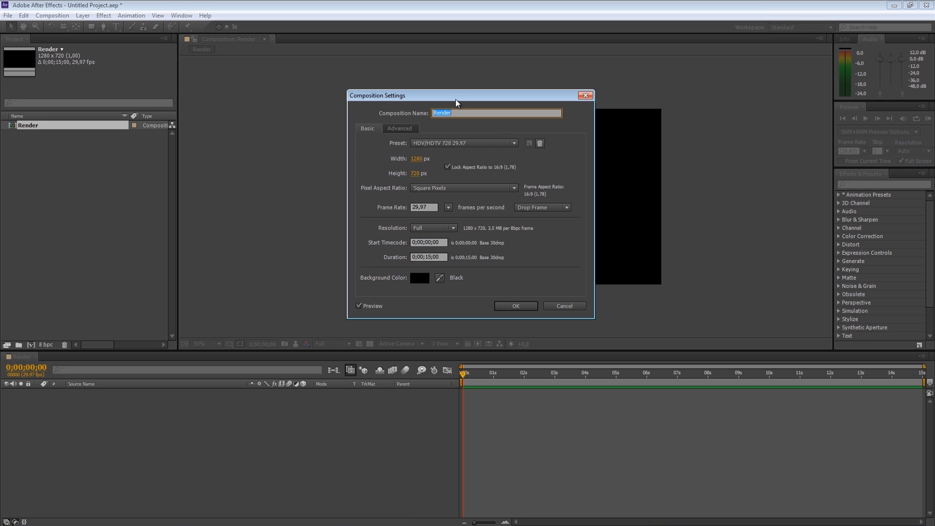
{"action": "left_click", "coordinate": [569, 308]}
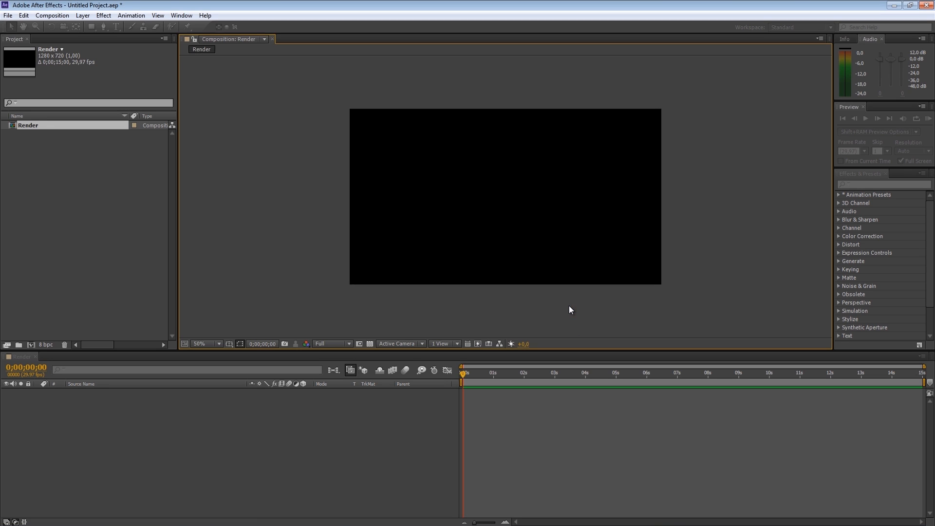
{"action": "key", "text": "ctrl+k"}
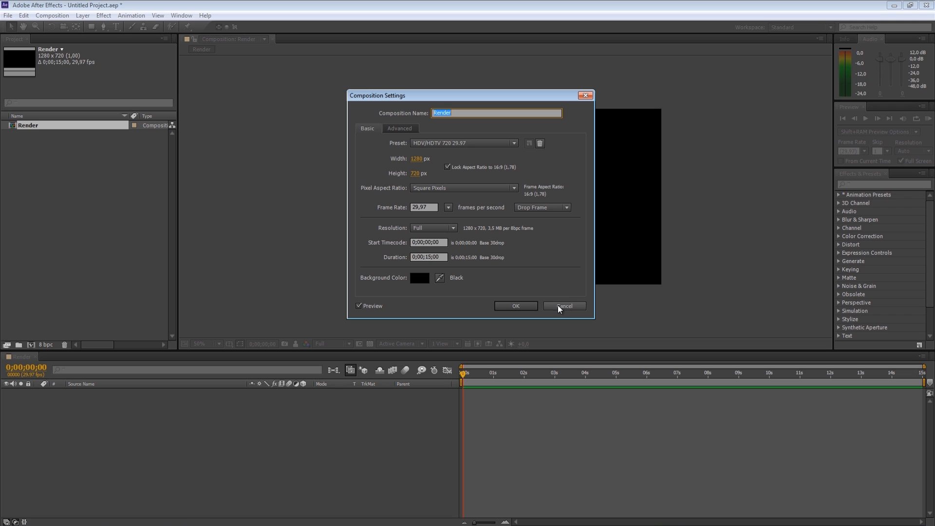
{"action": "left_click", "coordinate": [557, 306]}
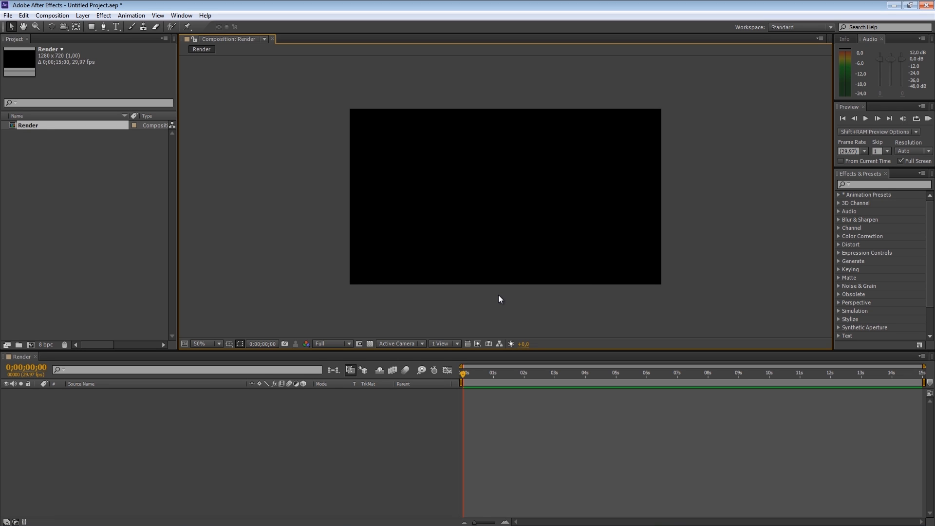
{"action": "left_click", "coordinate": [111, 276]}
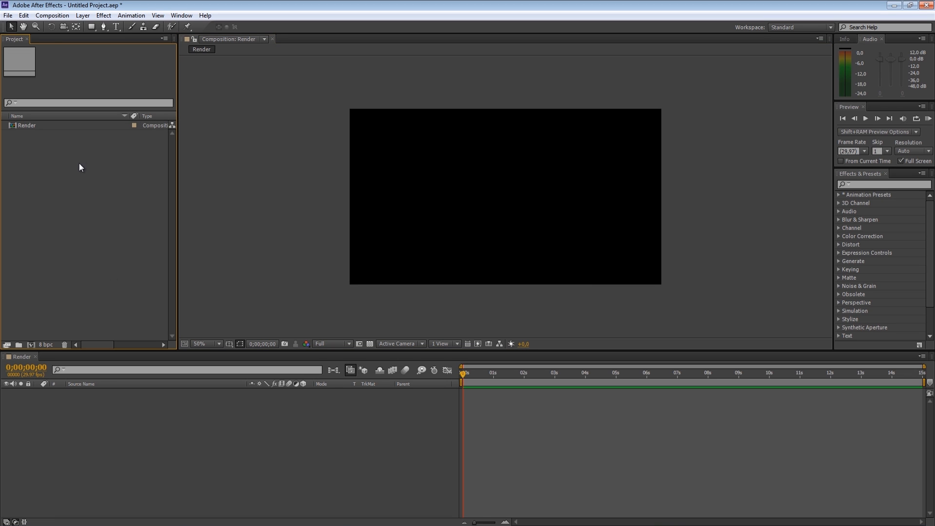
{"action": "left_click", "coordinate": [7, 18]}
{"action": "mouse_move", "coordinate": [139, 141]}
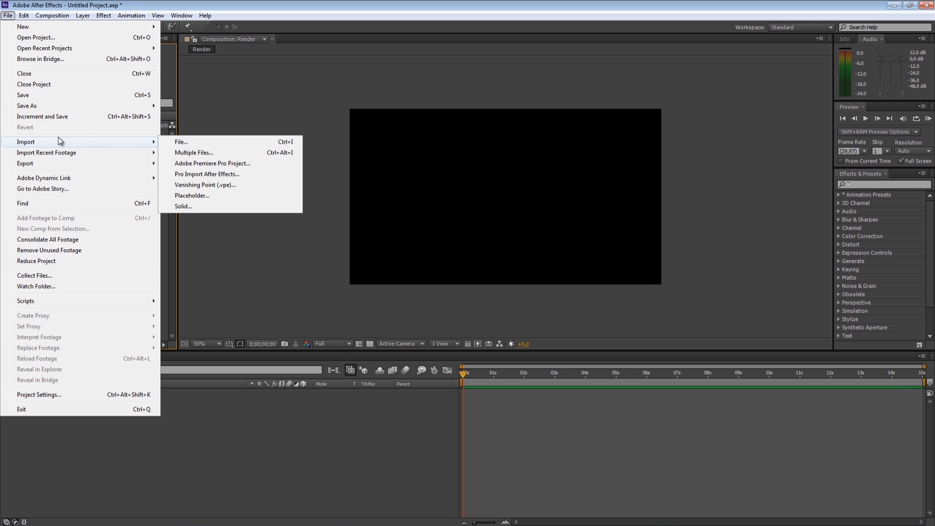
{"action": "left_click", "coordinate": [196, 141]}
{"action": "key", "text": "Escape"}
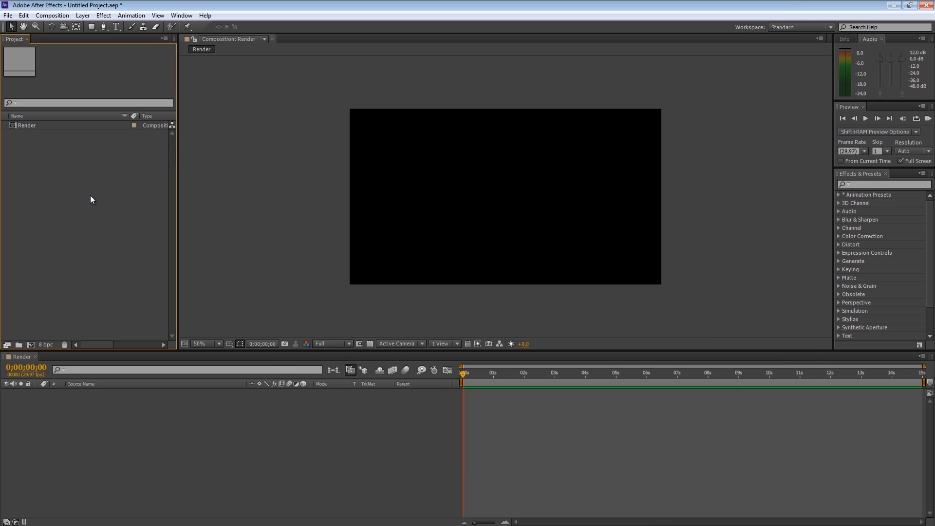
{"action": "double_click", "coordinate": [92, 194]}
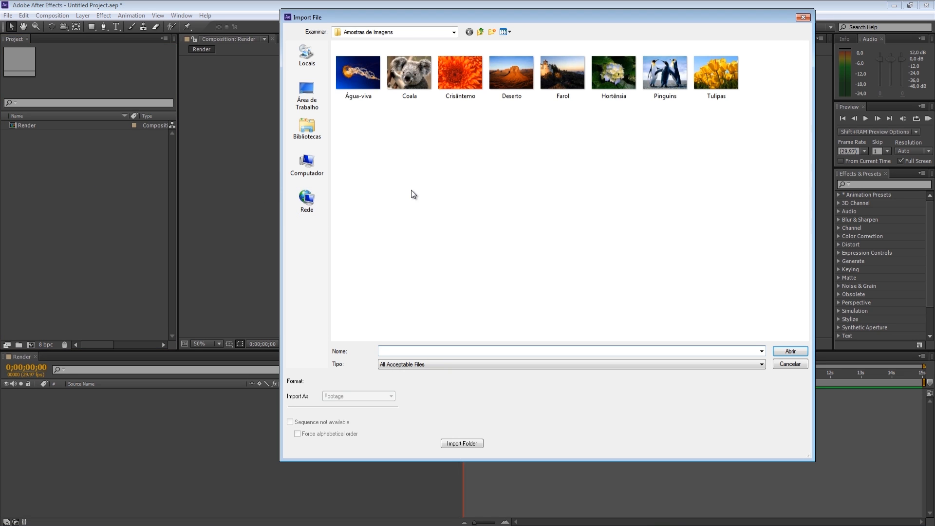
{"action": "key", "text": "Escape"}
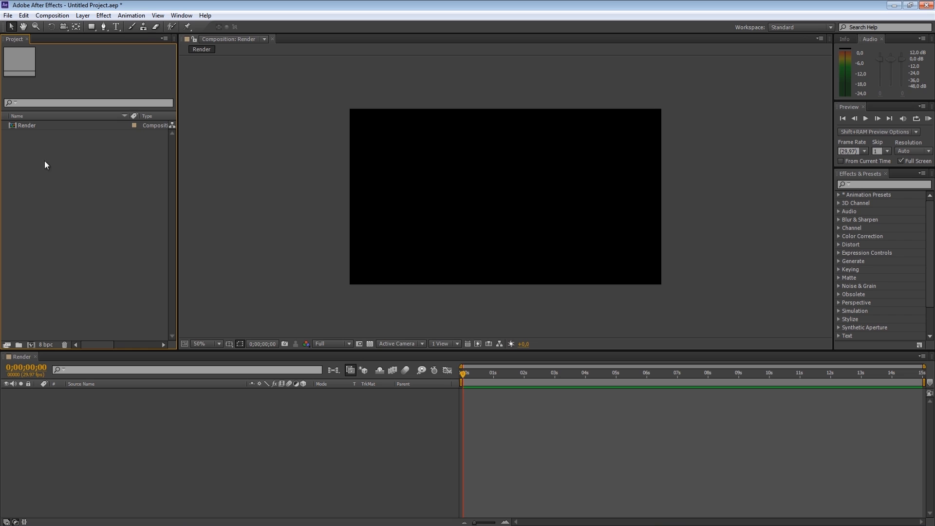
Step: Import Jellyfish.jpg from the Amostras de Imagens folder and add it as a layer to the Render composition
{"action": "double_click", "coordinate": [74, 203]}
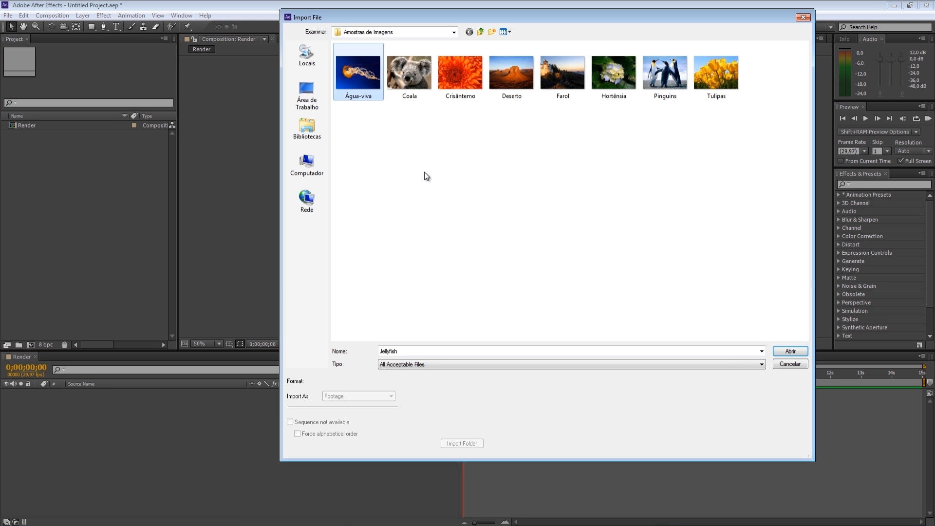
{"action": "left_click", "coordinate": [790, 351]}
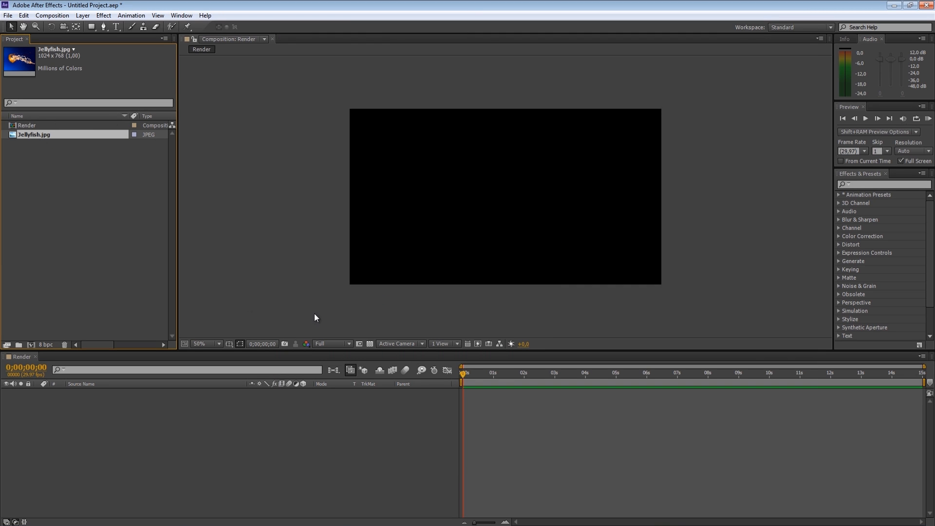
{"action": "left_click_drag", "start_coordinate": [30, 138], "coordinate": [91, 428]}
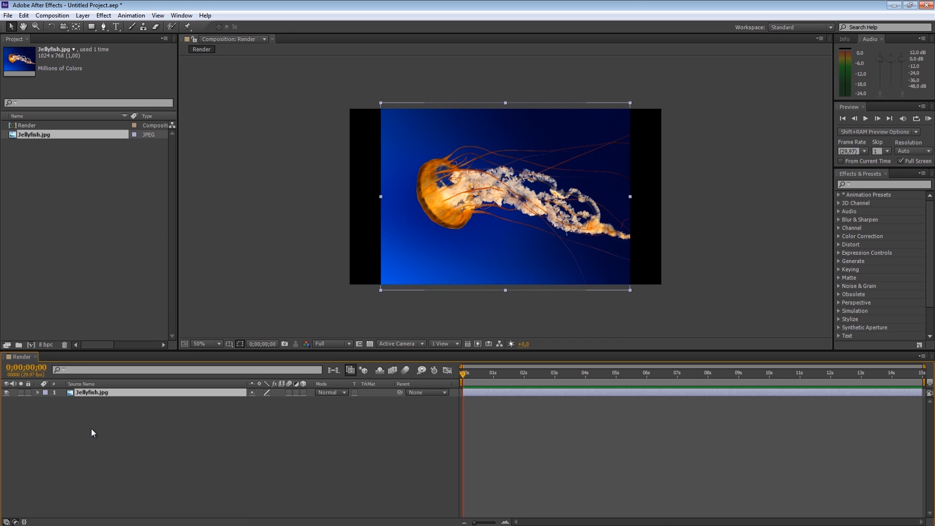
Step: Create a new composition from the Jellyfish.jpg footage so that it matches the image's size
{"action": "left_click", "coordinate": [61, 165]}
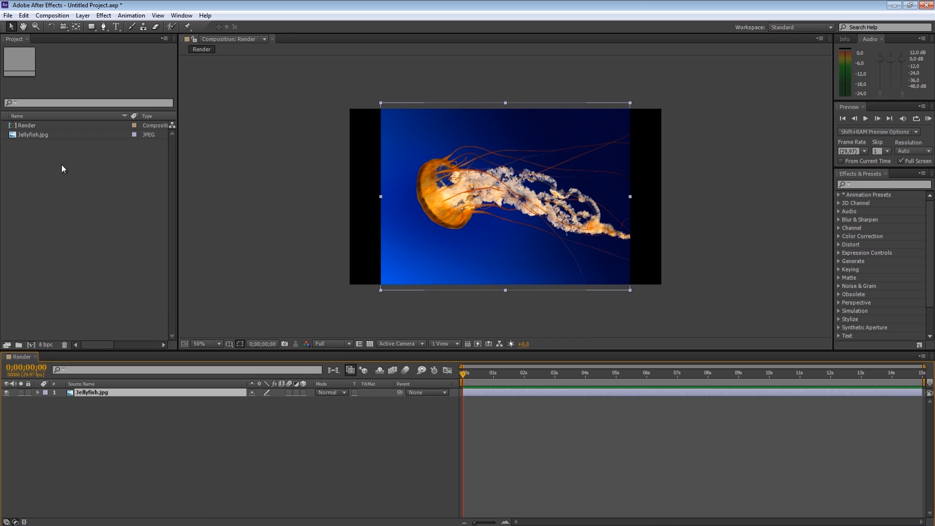
{"action": "left_click", "coordinate": [42, 136]}
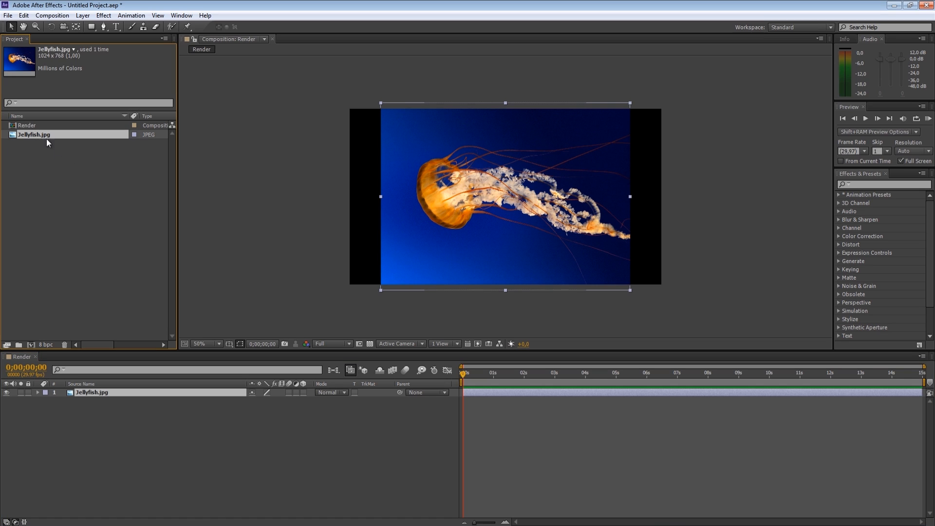
{"action": "left_click_drag", "start_coordinate": [30, 135], "coordinate": [32, 346]}
{"action": "left_click_drag", "start_coordinate": [32, 346], "coordinate": [32, 346]}
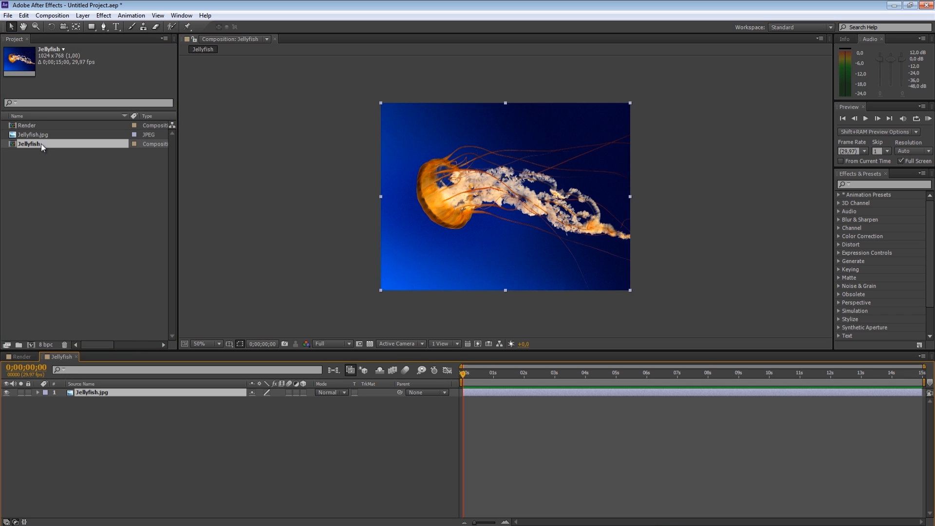
{"action": "left_click_drag", "start_coordinate": [287, 65], "coordinate": [710, 328]}
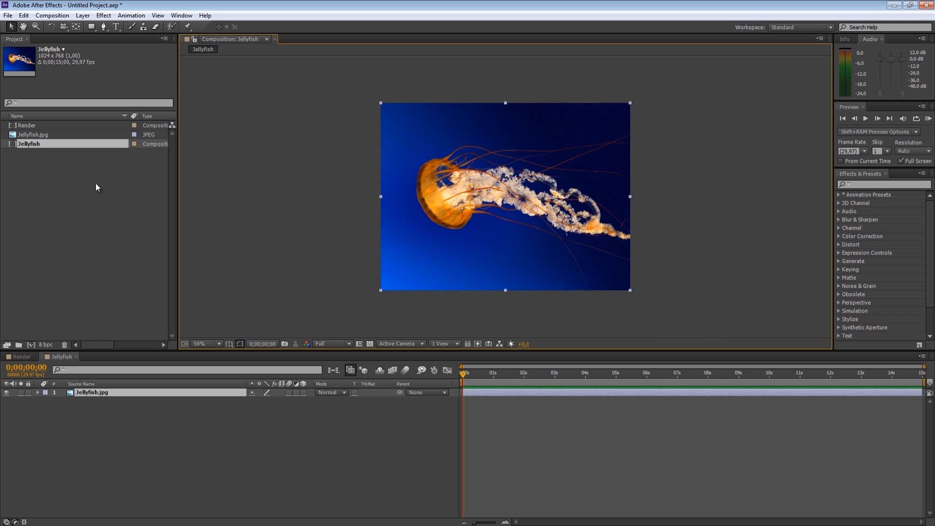
Step: Rename the Jellyfish composition in the project to "Comp tamanho imagem real"
{"action": "key", "text": "Return"}
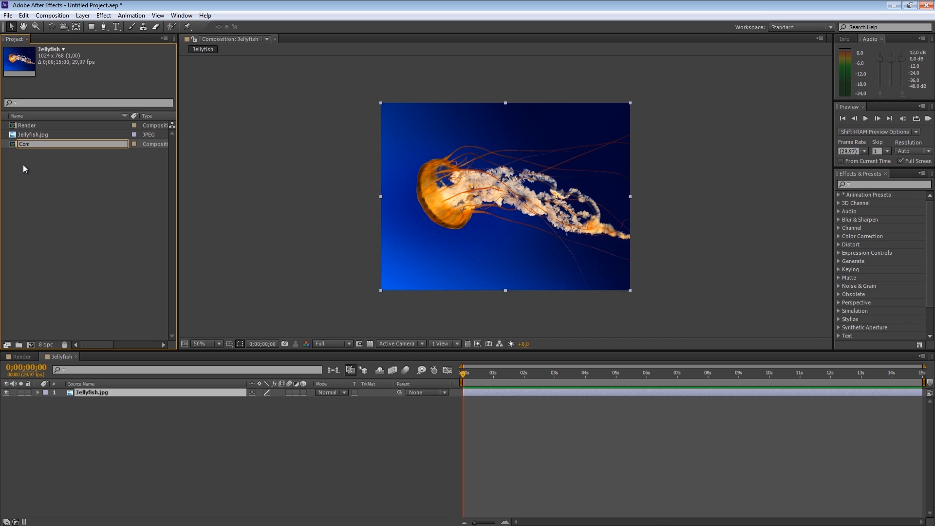
{"action": "type", "text": "Comp tamanho imagem real"}
{"action": "left_click", "coordinate": [69, 178]}
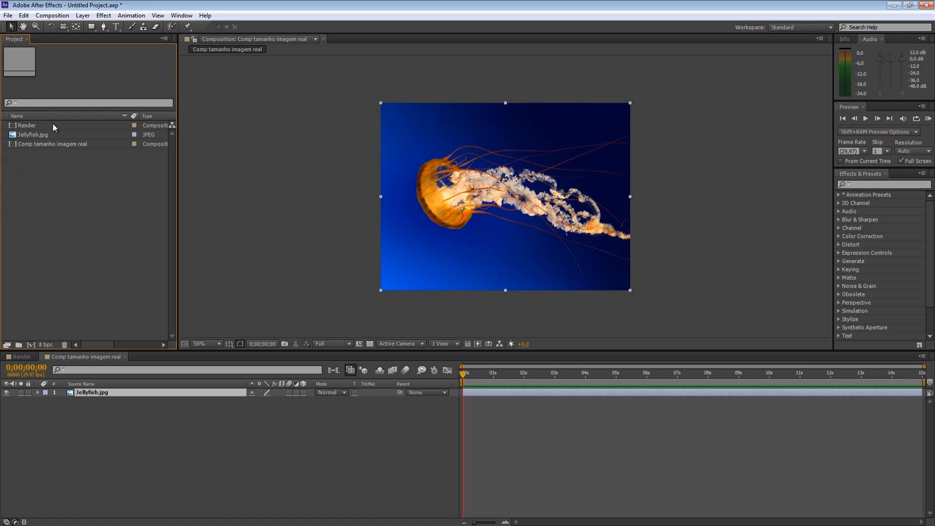
Step: Try creating a new composition from Comp tamanho imagem real, and undo it
{"action": "left_click", "coordinate": [45, 136]}
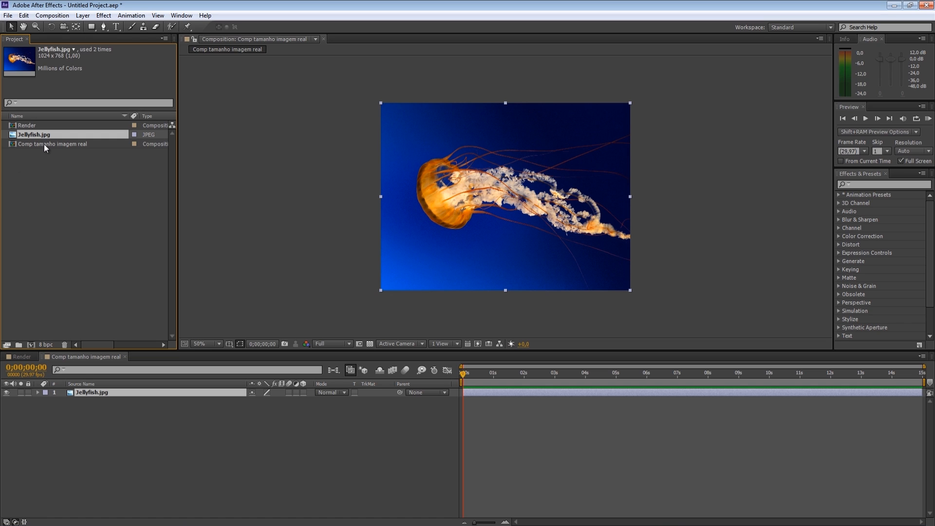
{"action": "left_click", "coordinate": [51, 145]}
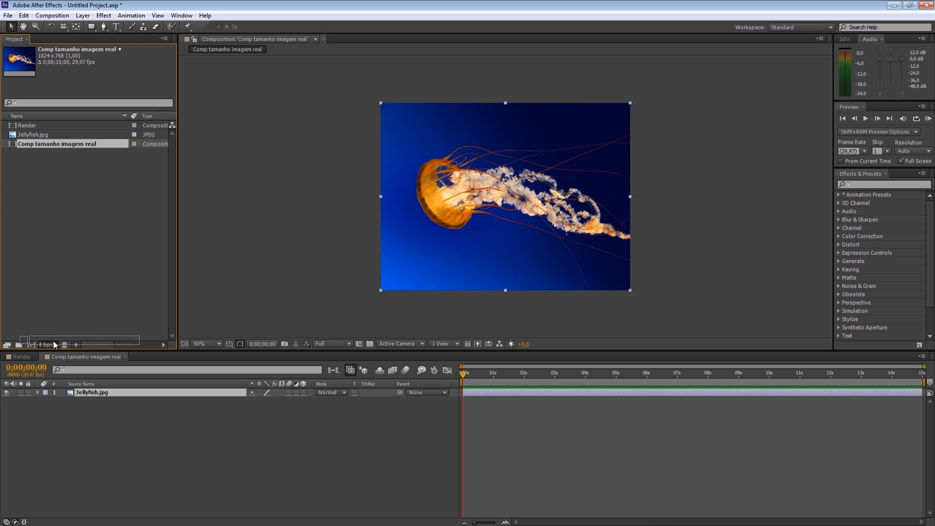
{"action": "left_click_drag", "start_coordinate": [30, 343], "coordinate": [31, 343]}
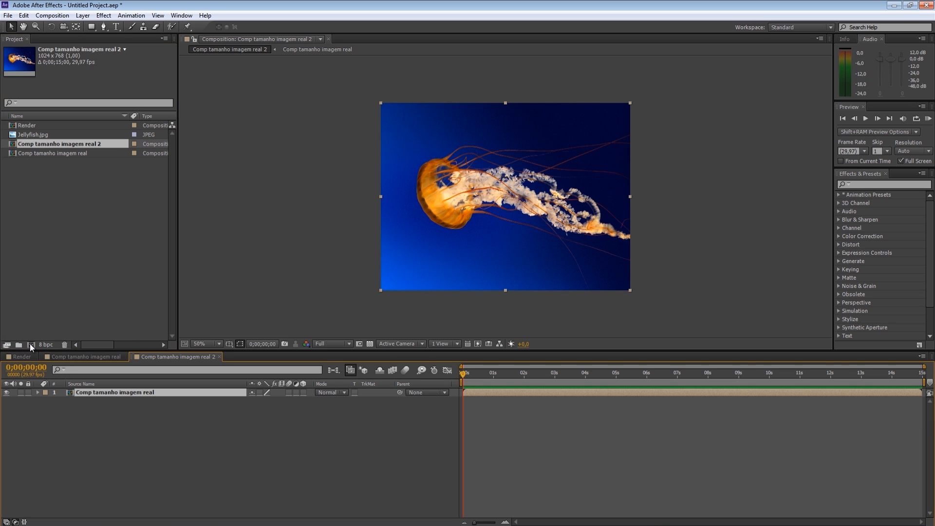
{"action": "key", "text": "ctrl+z"}
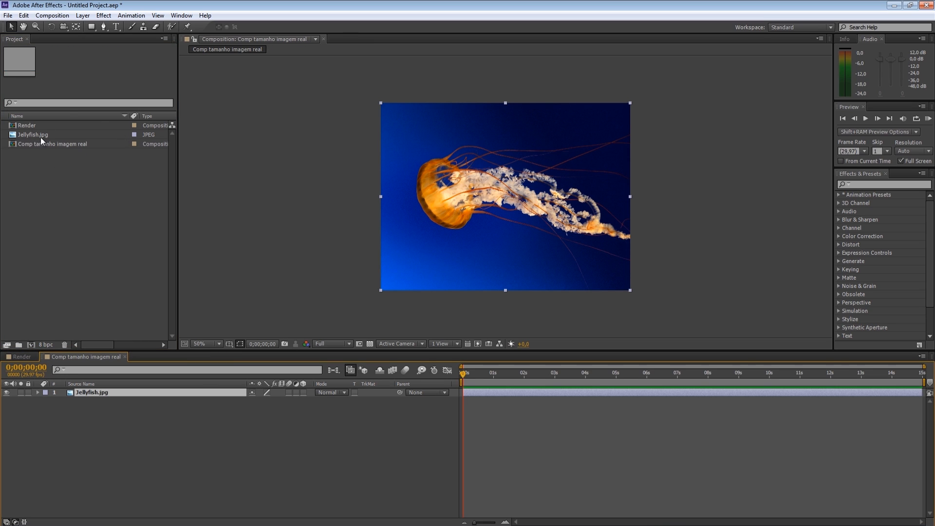
{"action": "left_click", "coordinate": [85, 166]}
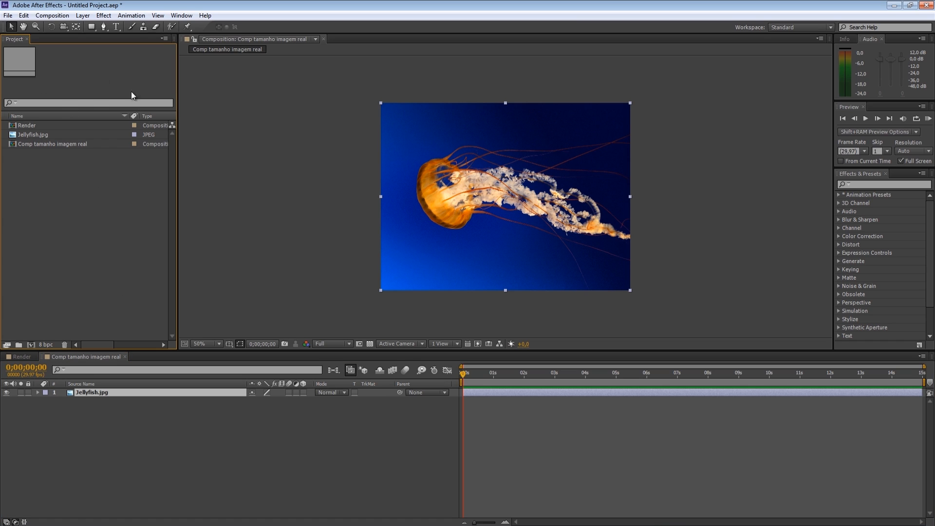
Step: Create a project folder named "Img"
{"action": "left_click", "coordinate": [19, 346]}
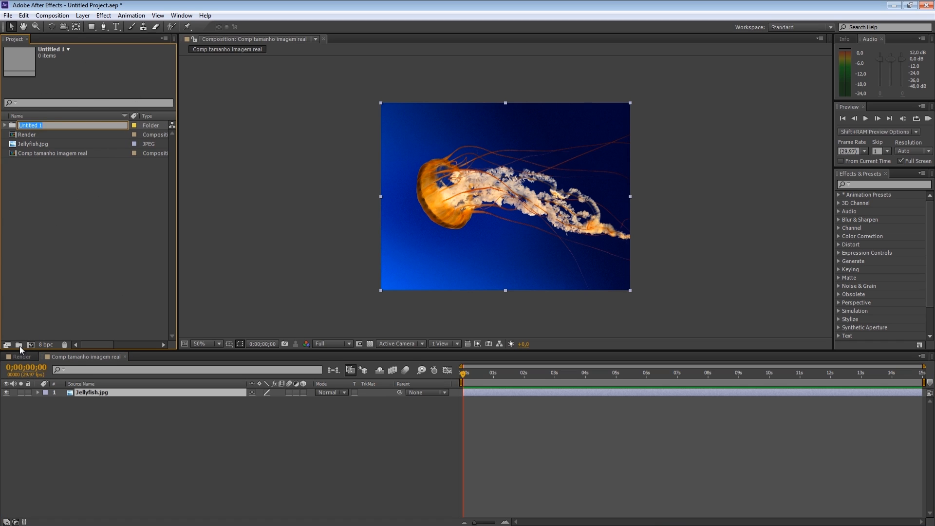
{"action": "type", "text": "Img"}
{"action": "key", "text": "Return"}
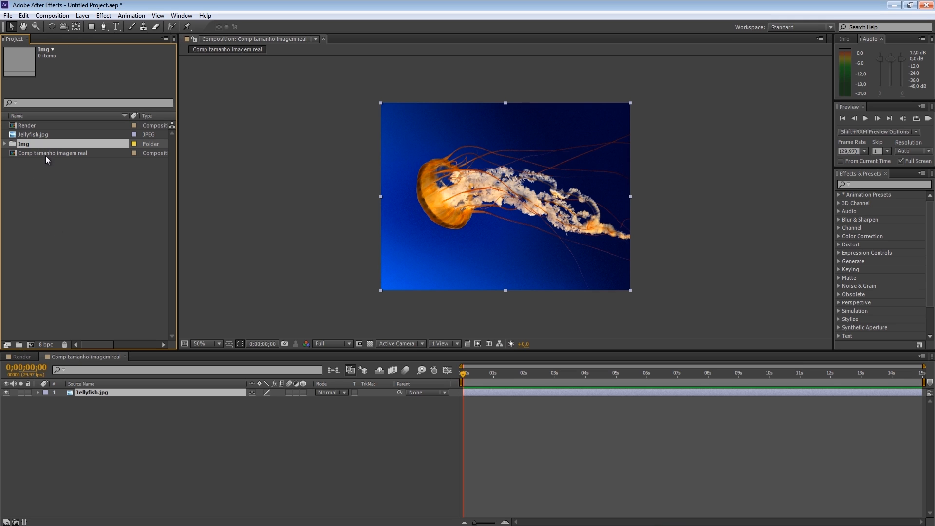
Step: Create a folder named "Comp" and move it out of the Img folder to the project's root level
{"action": "left_click", "coordinate": [19, 344]}
{"action": "type", "text": "Comp"}
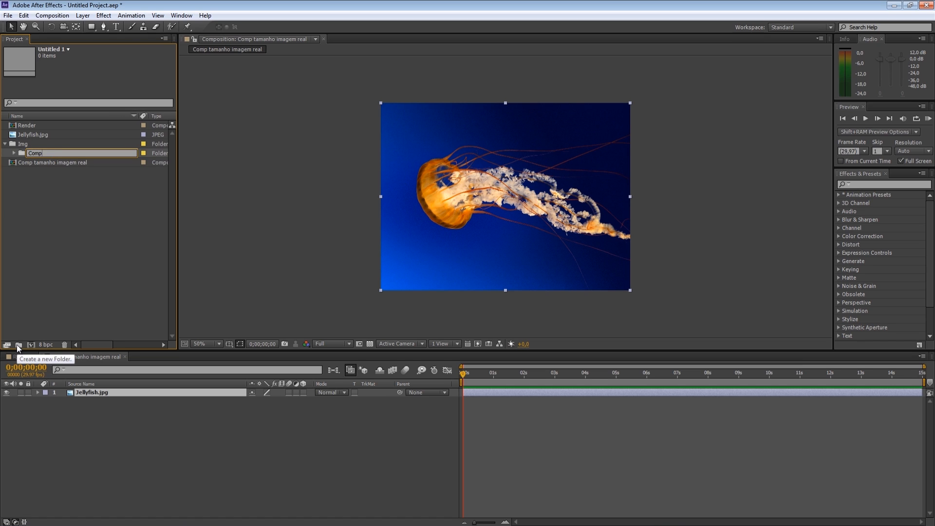
{"action": "key", "text": "Return"}
{"action": "left_click", "coordinate": [22, 146]}
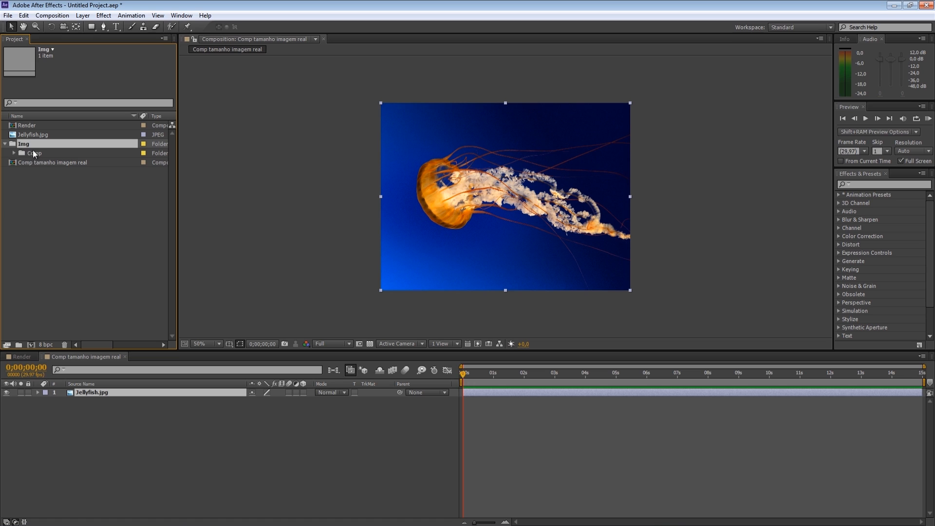
{"action": "left_click_drag", "start_coordinate": [32, 153], "coordinate": [30, 234]}
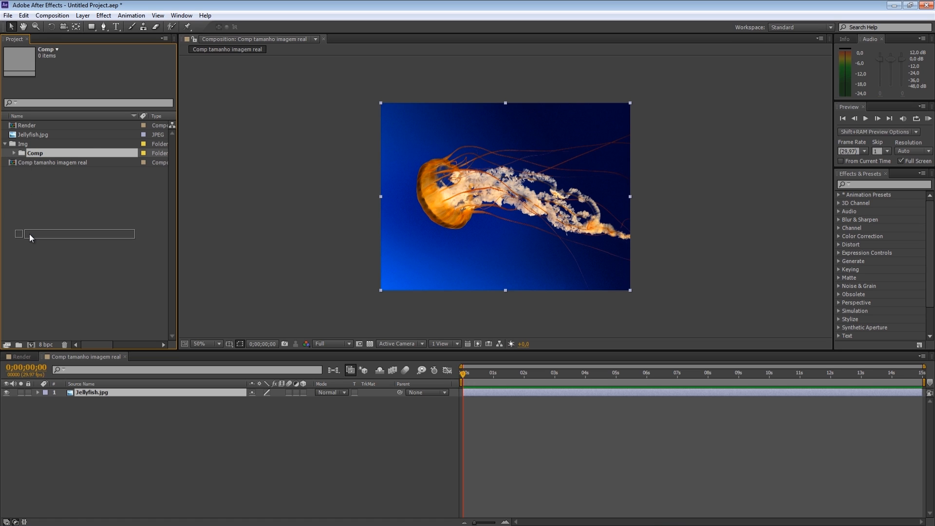
{"action": "left_click_drag", "start_coordinate": [29, 233], "coordinate": [30, 234]}
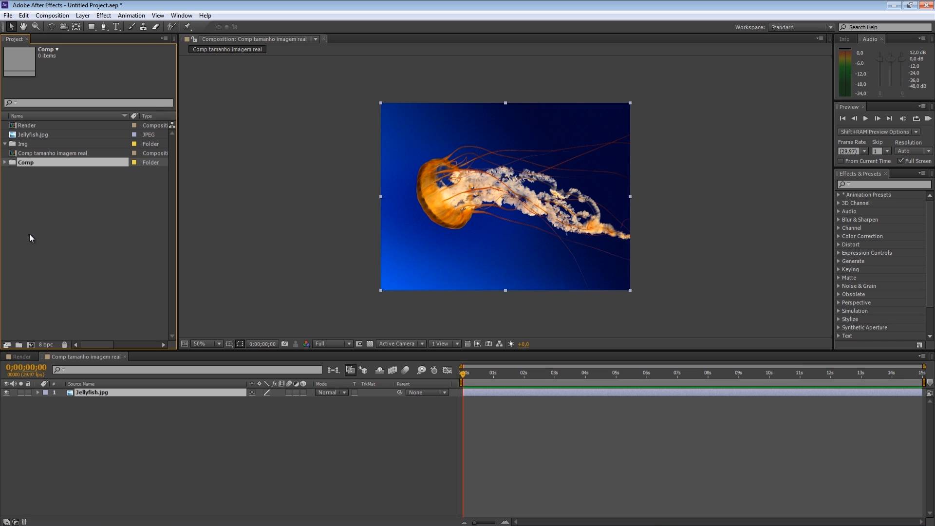
Step: Move Comp tamanho imagem real into the Comp folder and Jellyfish.jpg into the Img folder
{"action": "left_click_drag", "start_coordinate": [31, 154], "coordinate": [33, 162]}
{"action": "left_click", "coordinate": [6, 154]}
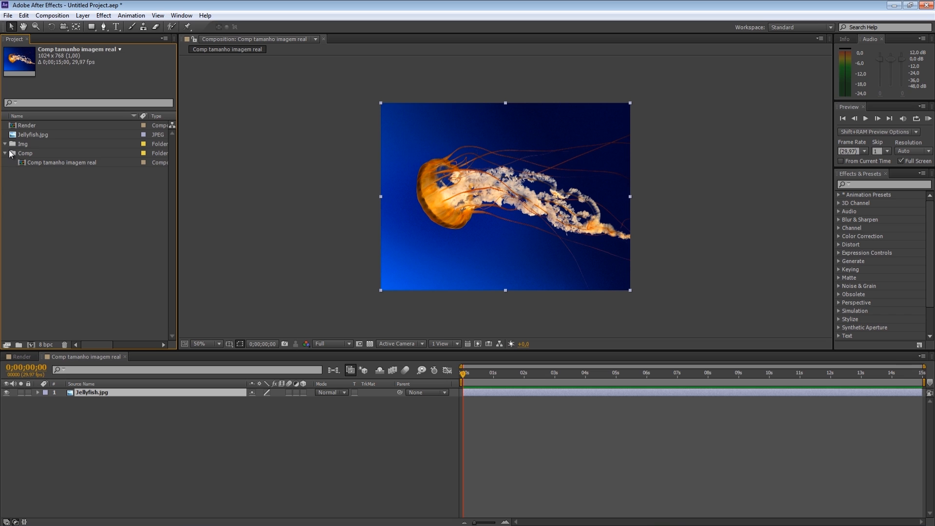
{"action": "left_click_drag", "start_coordinate": [20, 134], "coordinate": [23, 149]}
{"action": "left_click", "coordinate": [76, 298]}
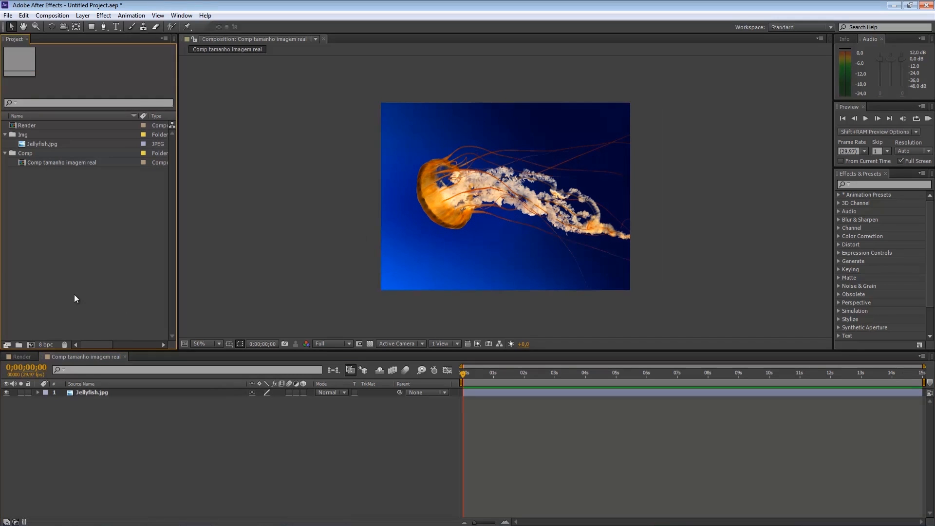
Step: Import Desert.jpg from the Amostras de Imagens folder and place it in the Img folder
{"action": "double_click", "coordinate": [74, 295]}
{"action": "left_click", "coordinate": [511, 73]}
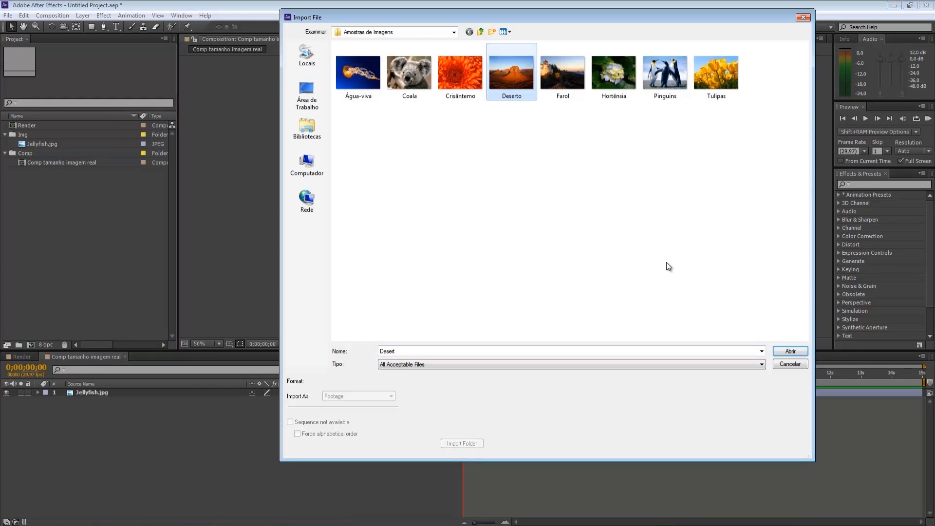
{"action": "left_click", "coordinate": [796, 353]}
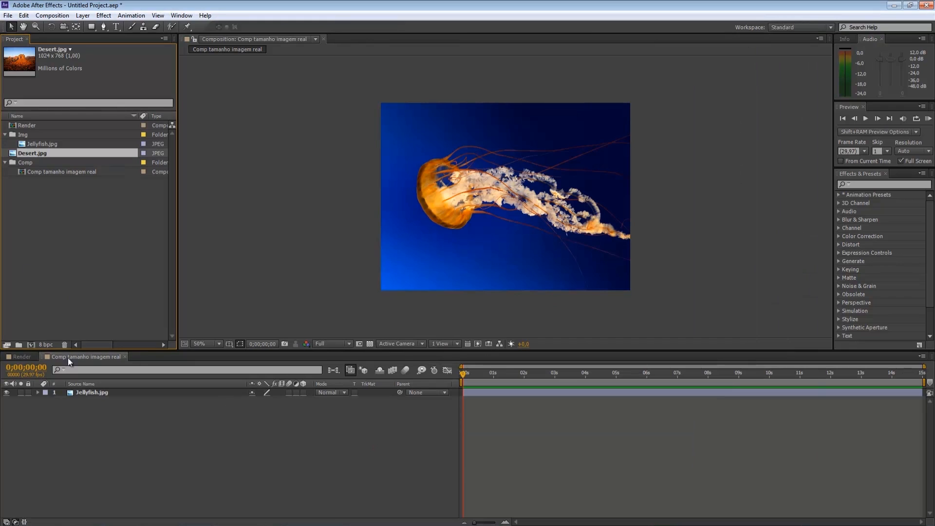
{"action": "left_click_drag", "start_coordinate": [30, 154], "coordinate": [33, 134]}
Step: Add Desert.jpg to the Render composition and place its layer below the Jellyfish.jpg layer
{"action": "left_click", "coordinate": [19, 358]}
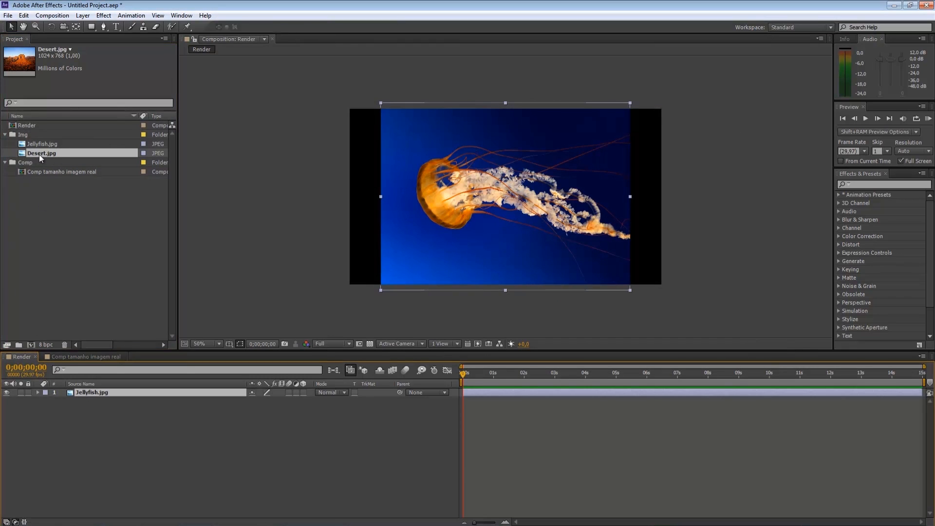
{"action": "left_click_drag", "start_coordinate": [36, 153], "coordinate": [118, 390]}
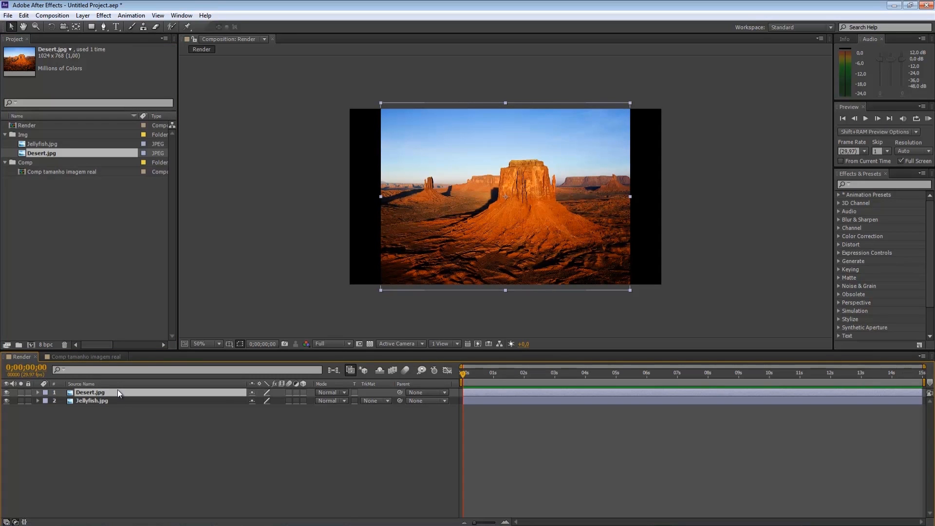
{"action": "left_click_drag", "start_coordinate": [86, 393], "coordinate": [91, 408]}
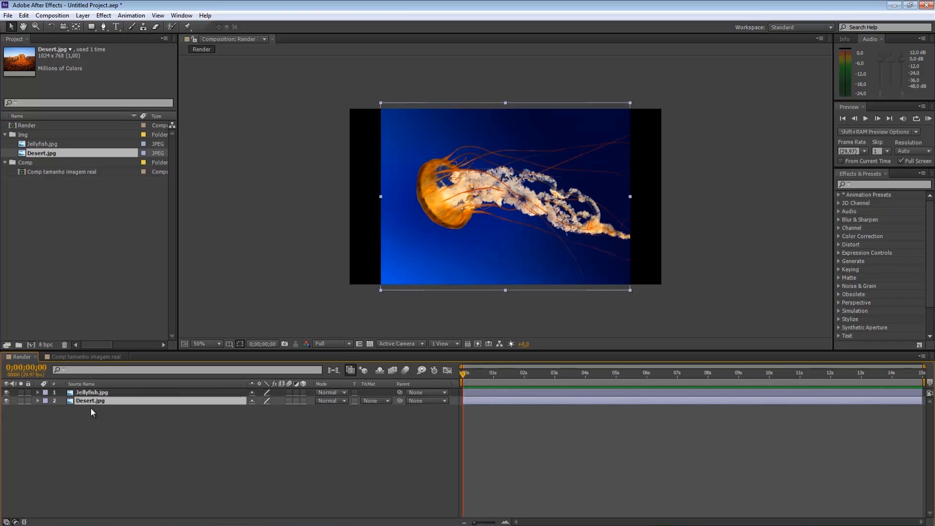
Step: Select both the Jellyfish.jpg and Desert.jpg layers in the Render composition
{"action": "left_click", "coordinate": [89, 393]}
{"action": "left_click", "coordinate": [189, 435]}
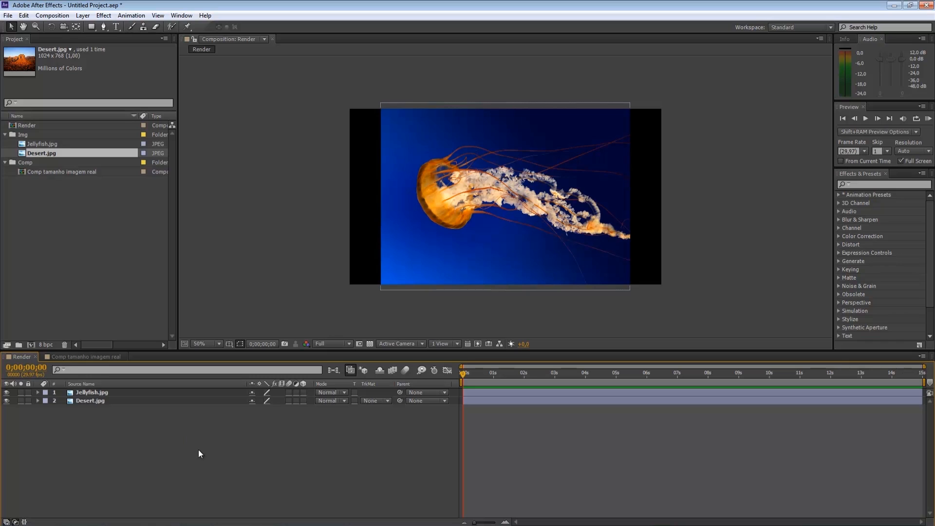
{"action": "left_click_drag", "start_coordinate": [197, 449], "coordinate": [34, 389]}
{"action": "left_click", "coordinate": [182, 454]}
{"action": "key", "text": "ctrl+a"}
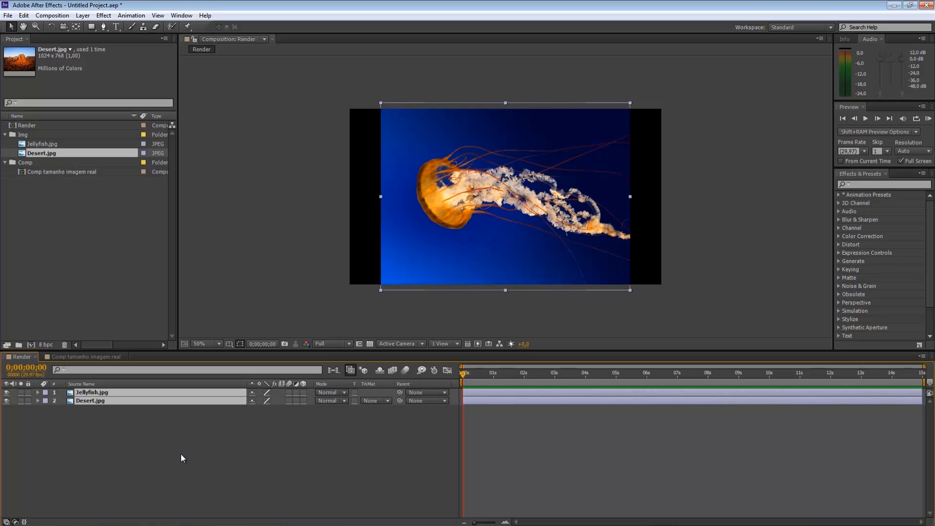
{"action": "left_click_drag", "start_coordinate": [180, 454], "coordinate": [51, 378]}
Step: Pre-compose the selected layers as "Todas as imagens" with Open New Composition turned off, and undo it
{"action": "left_click", "coordinate": [83, 15]}
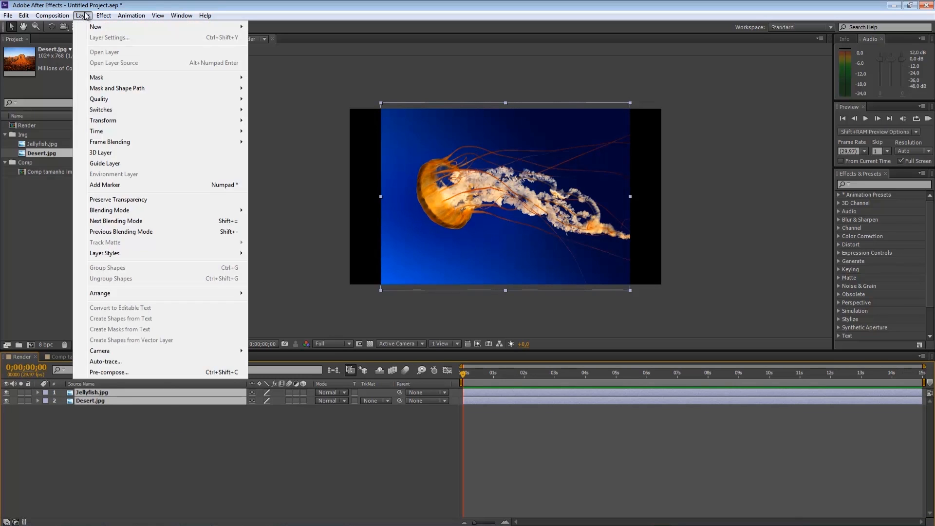
{"action": "left_click", "coordinate": [149, 372]}
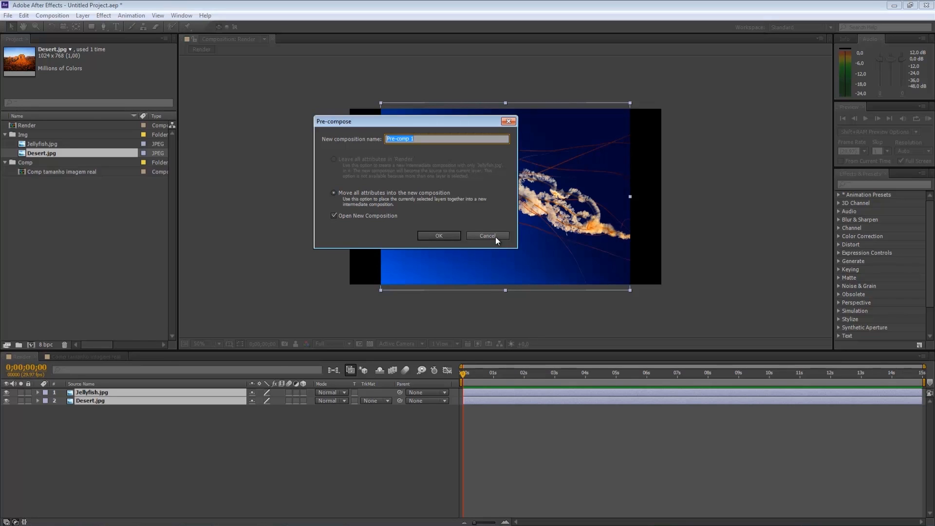
{"action": "type", "text": "Todas as imagens"}
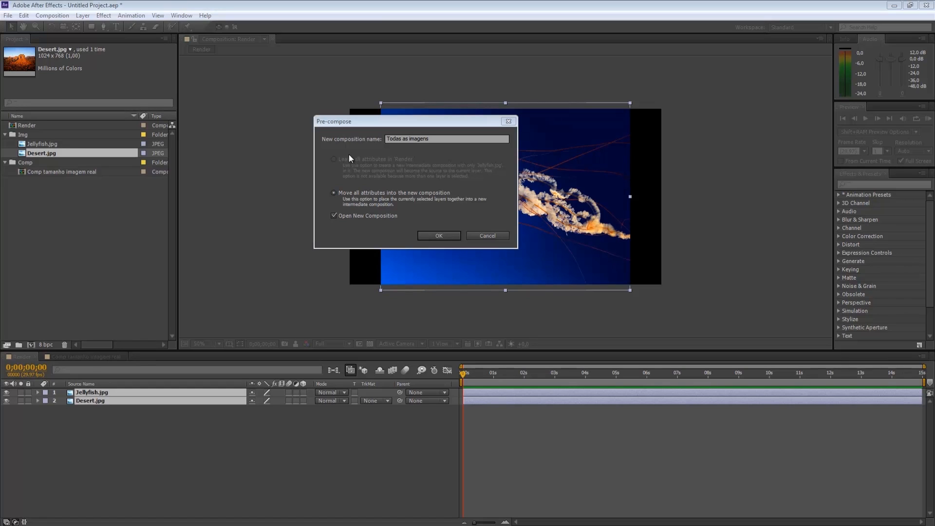
{"action": "left_click", "coordinate": [333, 216]}
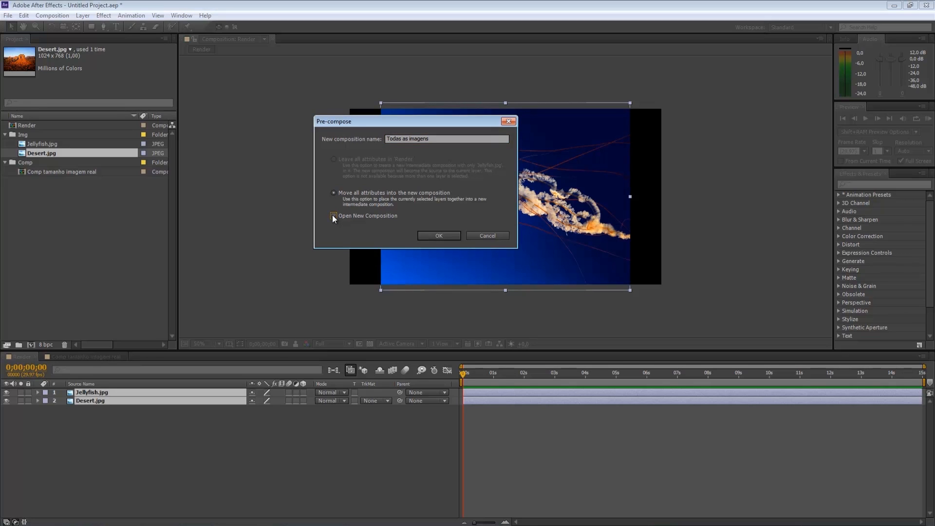
{"action": "left_click", "coordinate": [438, 235]}
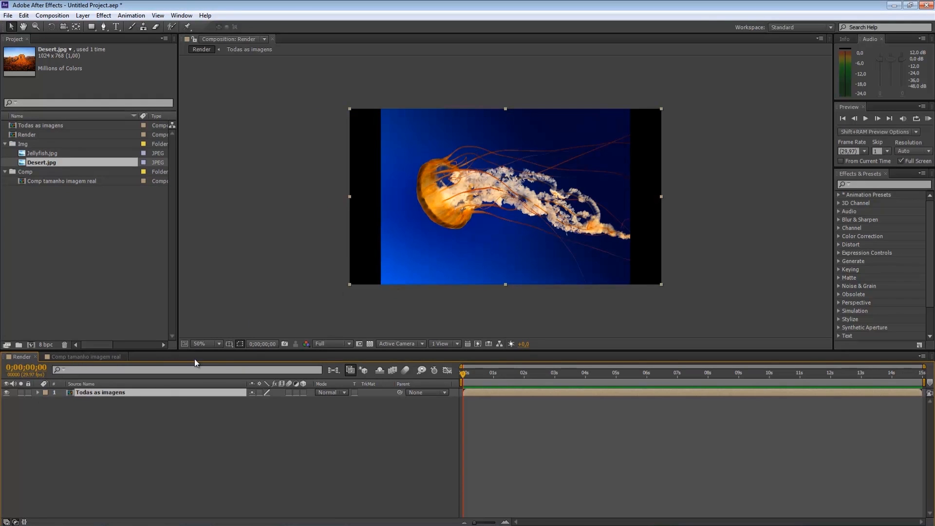
{"action": "left_click", "coordinate": [40, 129]}
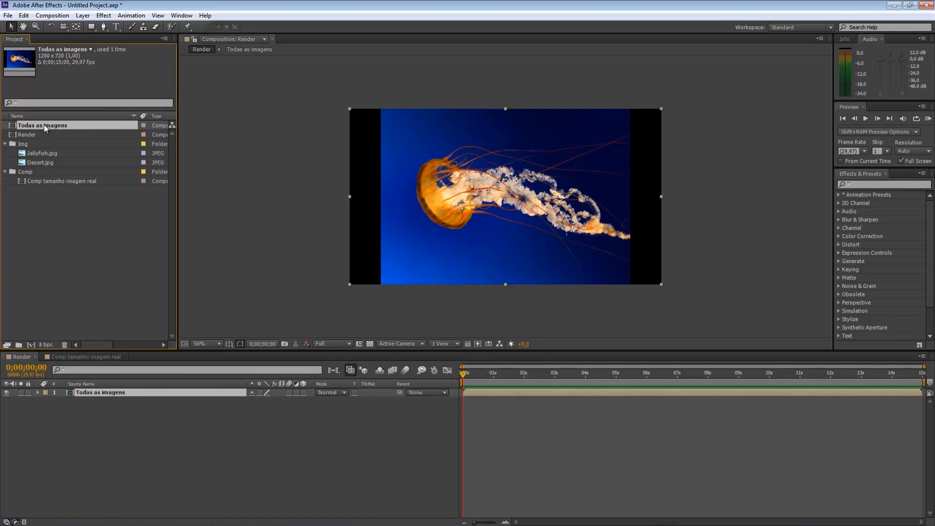
{"action": "key", "text": "ctrl+z"}
Step: Pre-compose the Jellyfish.jpg and Desert.jpg layers under the default name with Open New Composition turned on
{"action": "key", "text": "ctrl+shift+c"}
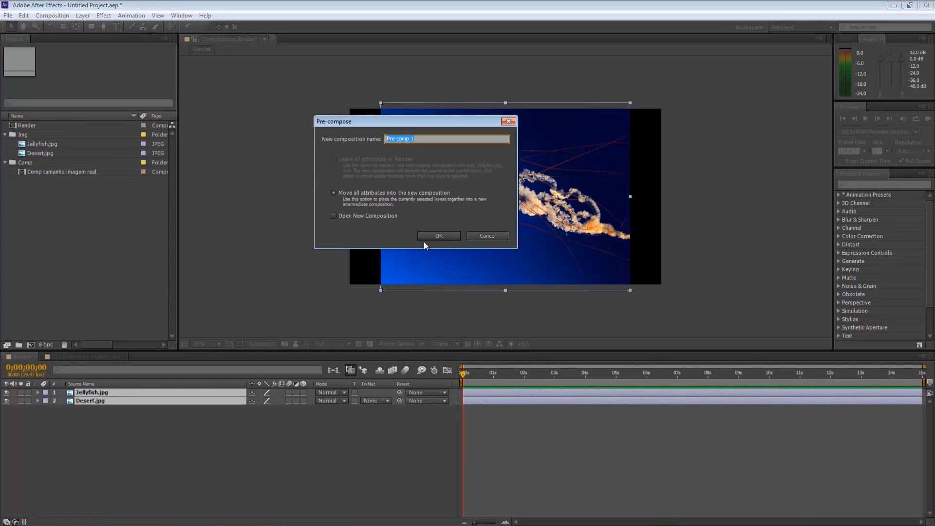
{"action": "left_click", "coordinate": [359, 217]}
{"action": "left_click", "coordinate": [430, 238]}
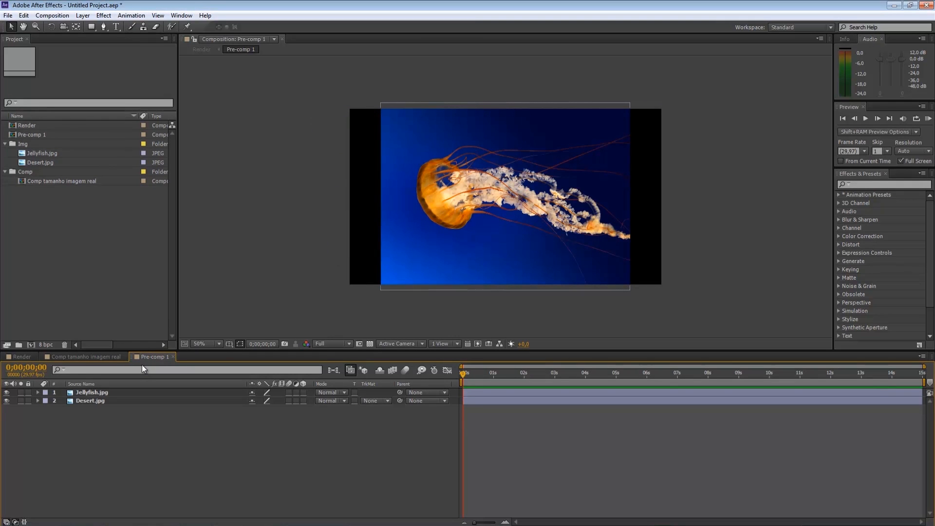
Step: Rename the new pre-composition in the project to "Todas as imagens"
{"action": "left_click", "coordinate": [36, 132]}
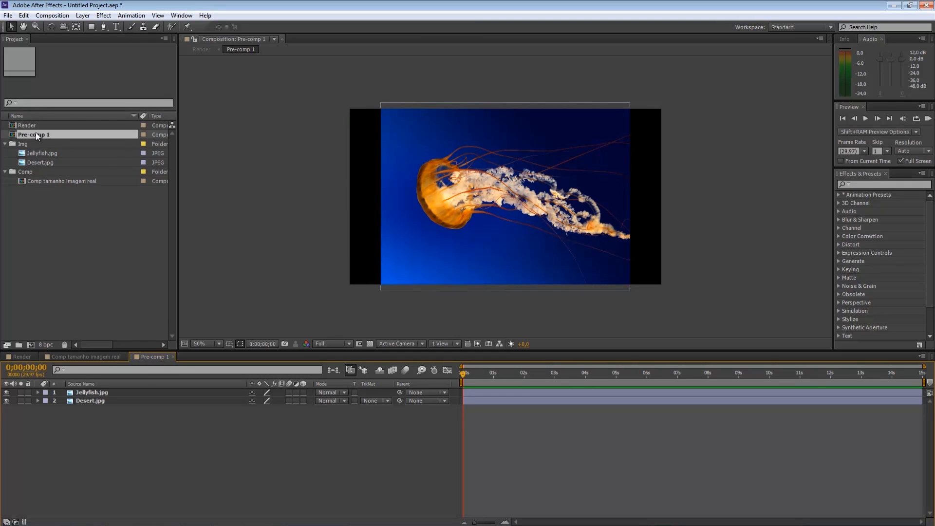
{"action": "key", "text": "Return"}
{"action": "type", "text": "Todas as imagens"}
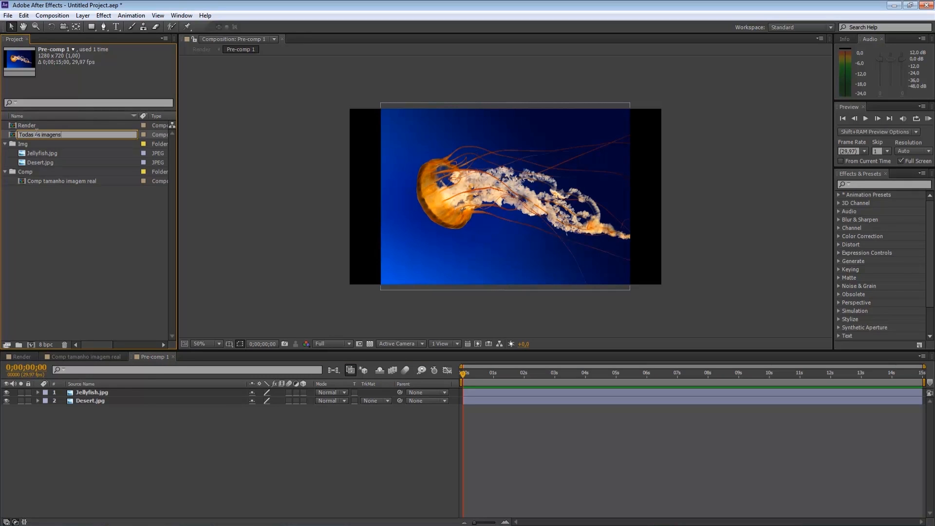
{"action": "key", "text": "Return"}
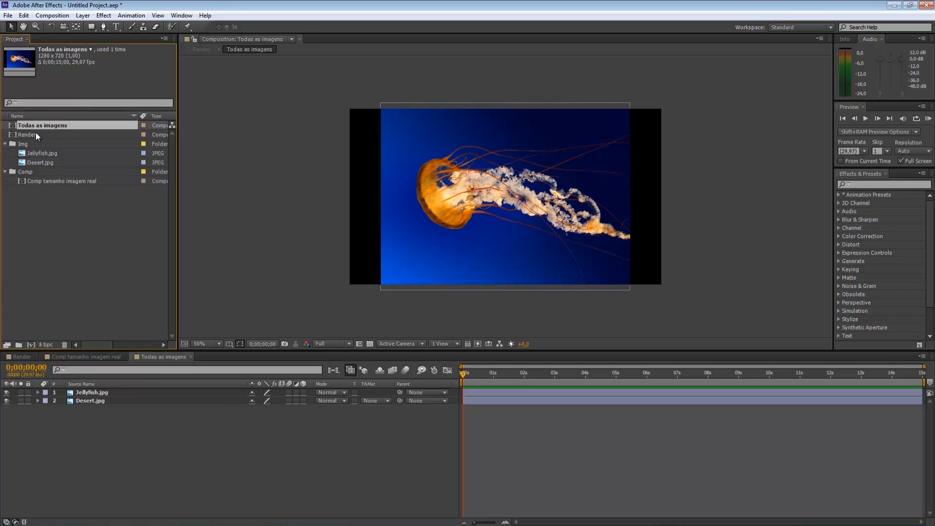
Step: Open the nested Todas as imagens composition from the Render composition and select both of its image layers
{"action": "left_click", "coordinate": [13, 358]}
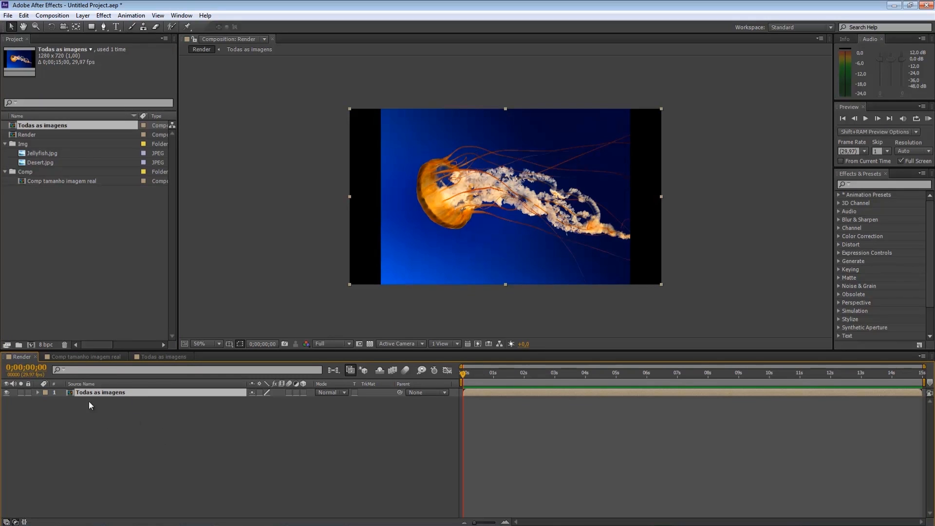
{"action": "double_click", "coordinate": [107, 399]}
{"action": "left_click_drag", "start_coordinate": [320, 86], "coordinate": [712, 323]}
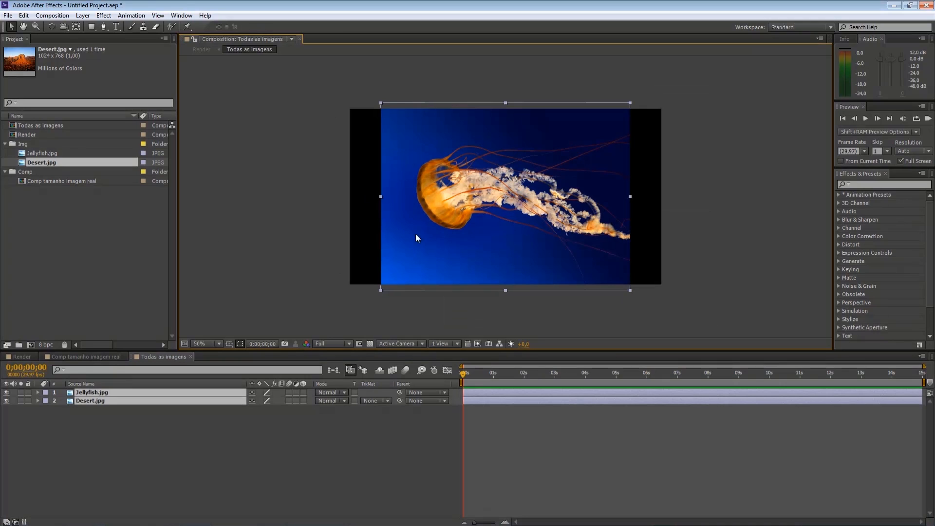
Step: Return to the Render composition and select its nested Todas as imagens layer
{"action": "left_click", "coordinate": [19, 358]}
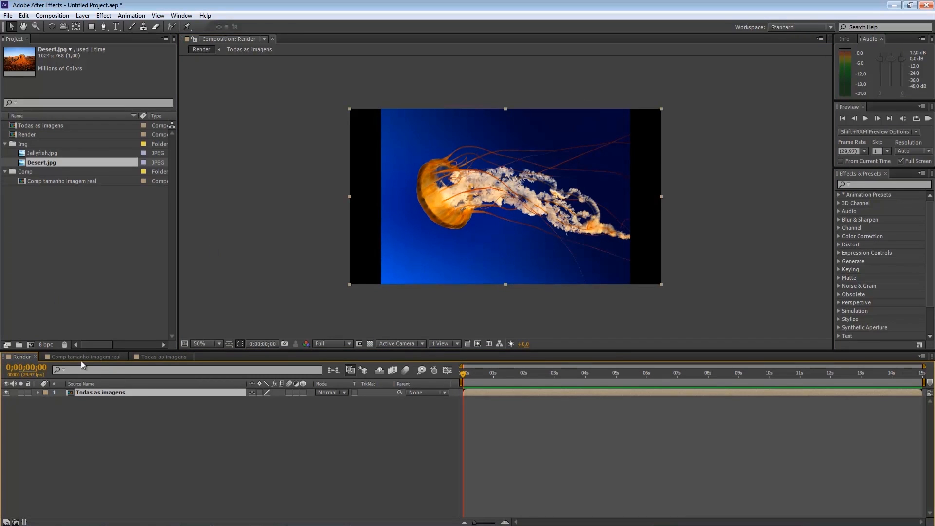
{"action": "left_click", "coordinate": [94, 433]}
{"action": "left_click", "coordinate": [100, 396]}
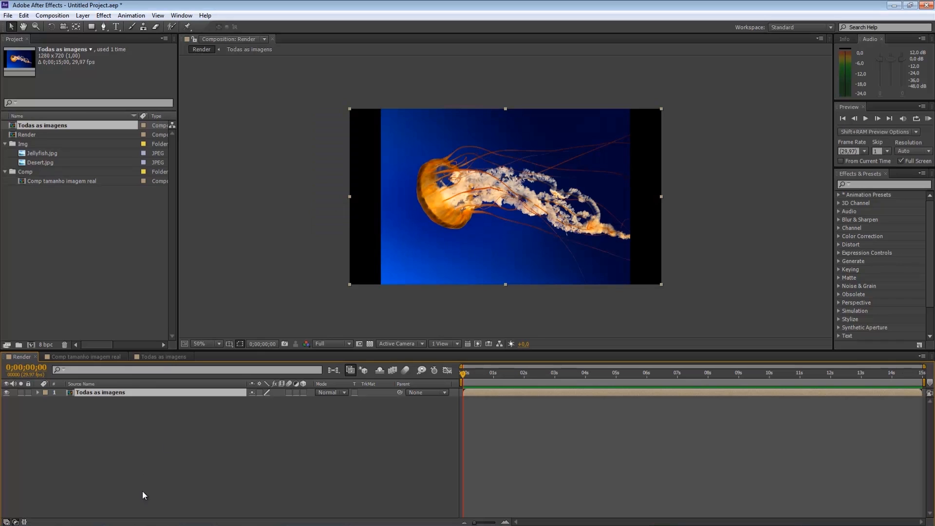
{"action": "key", "text": "ctrl+shift+c"}
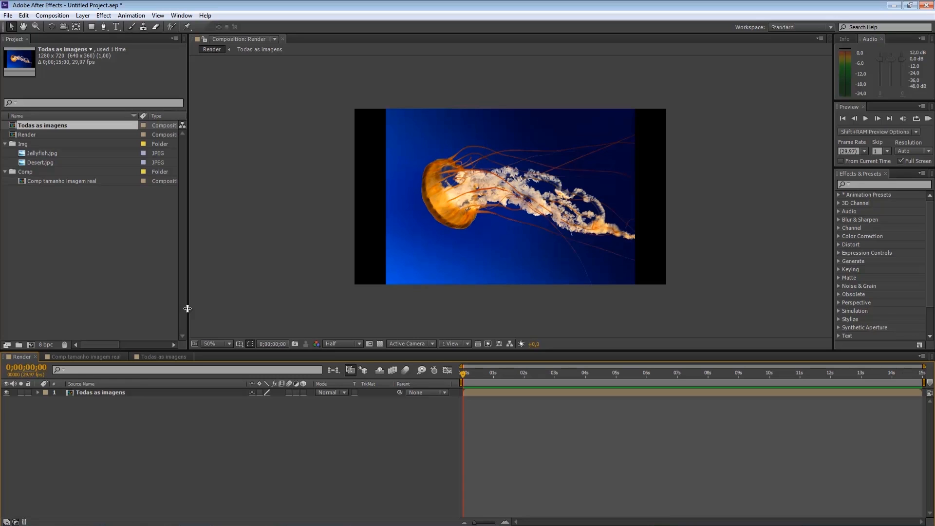
Step: Examine the thumbnail and details of the compositions and the imported images in the project one by one, finishing on Render
{"action": "left_click", "coordinate": [47, 229]}
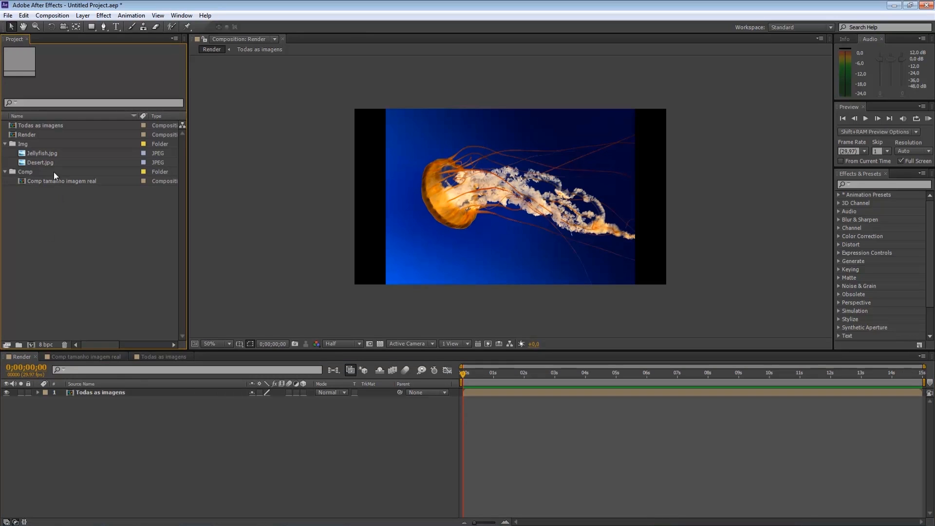
{"action": "left_click", "coordinate": [40, 126]}
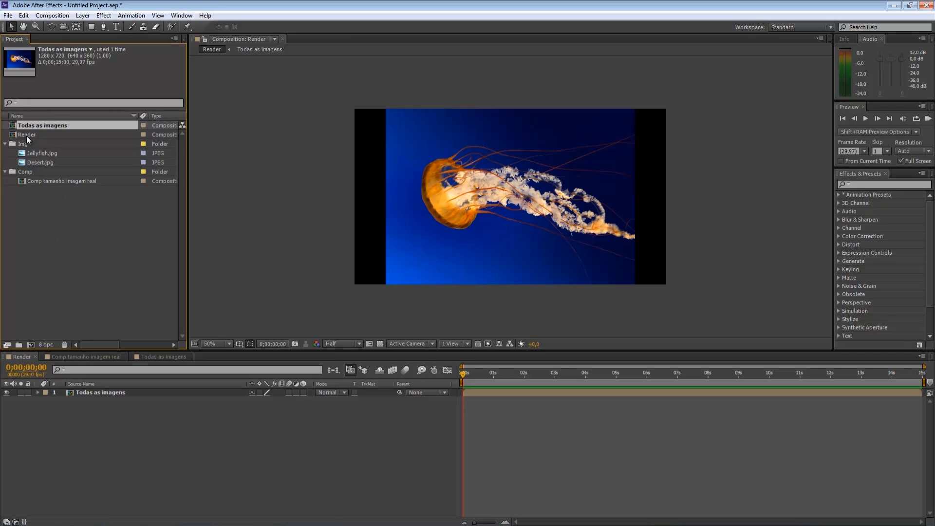
{"action": "left_click", "coordinate": [25, 134]}
{"action": "left_click", "coordinate": [38, 153]}
{"action": "left_click", "coordinate": [38, 162]}
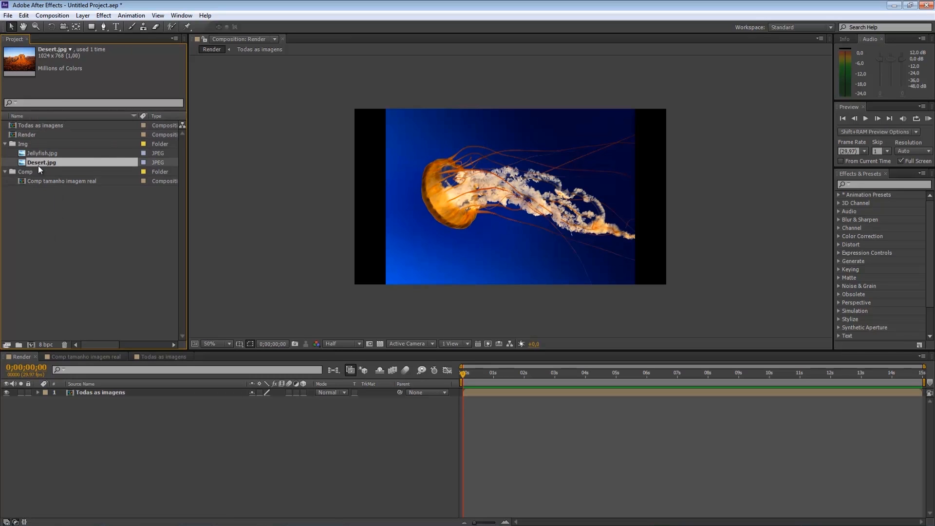
{"action": "left_click", "coordinate": [49, 181]}
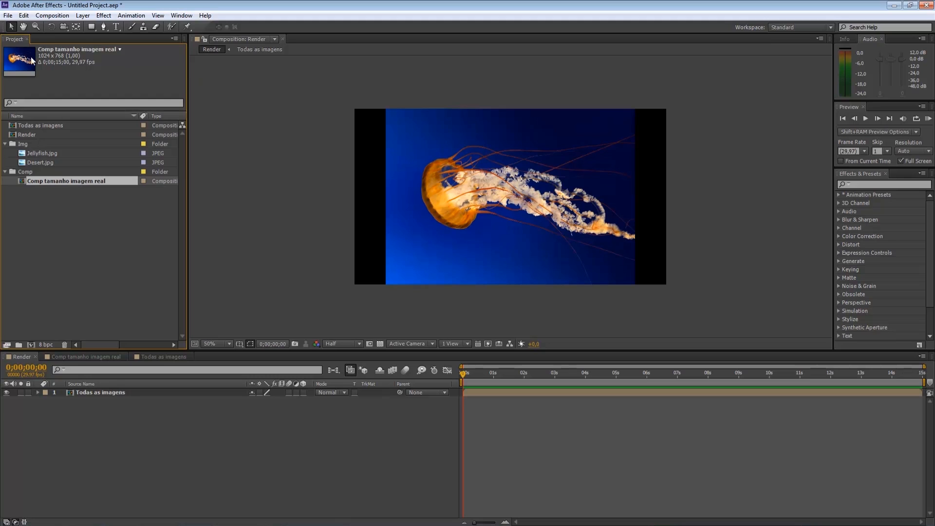
{"action": "left_click", "coordinate": [51, 134]}
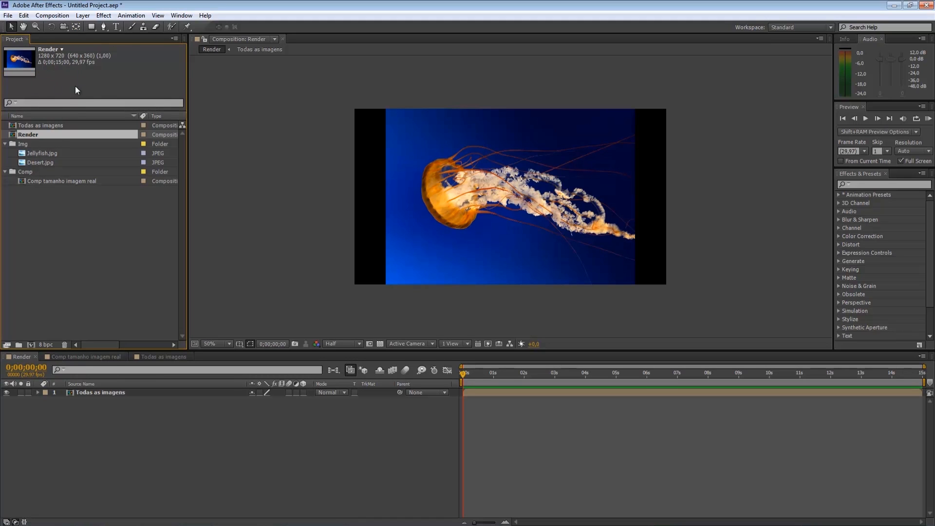